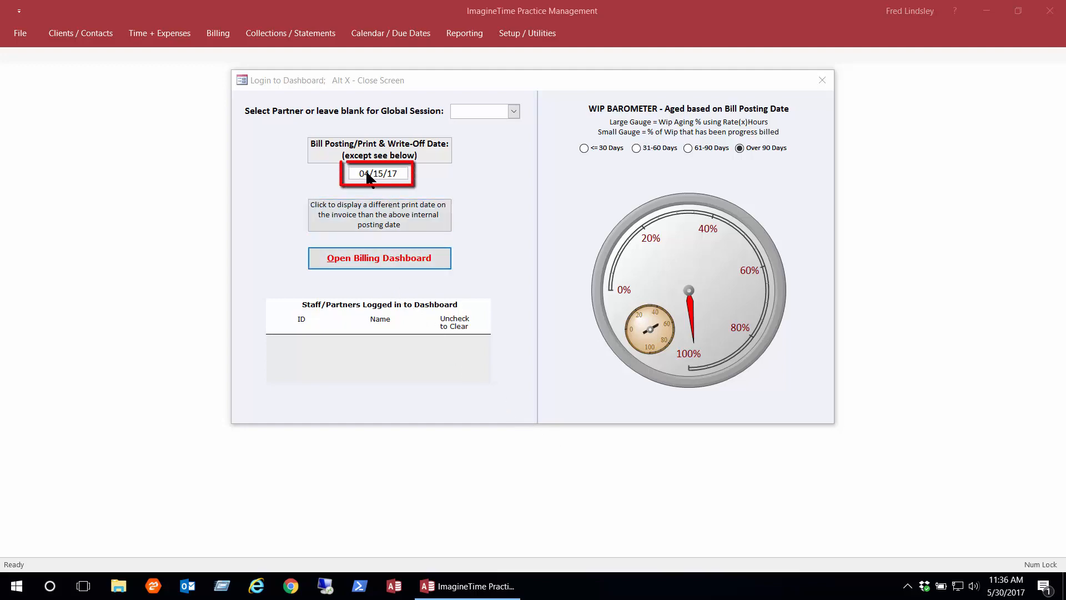
# - Open the billing dashboard and clear the billing selections of the first two clients and of all clients and billers
pyautogui.click(367, 259)
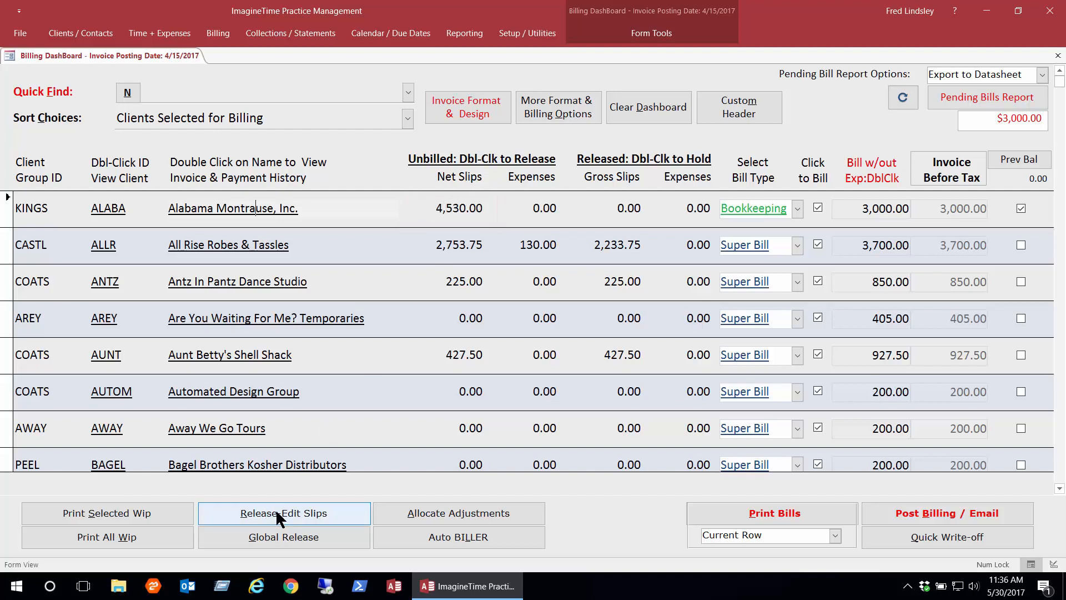
pyautogui.click(819, 209)
pyautogui.click(819, 243)
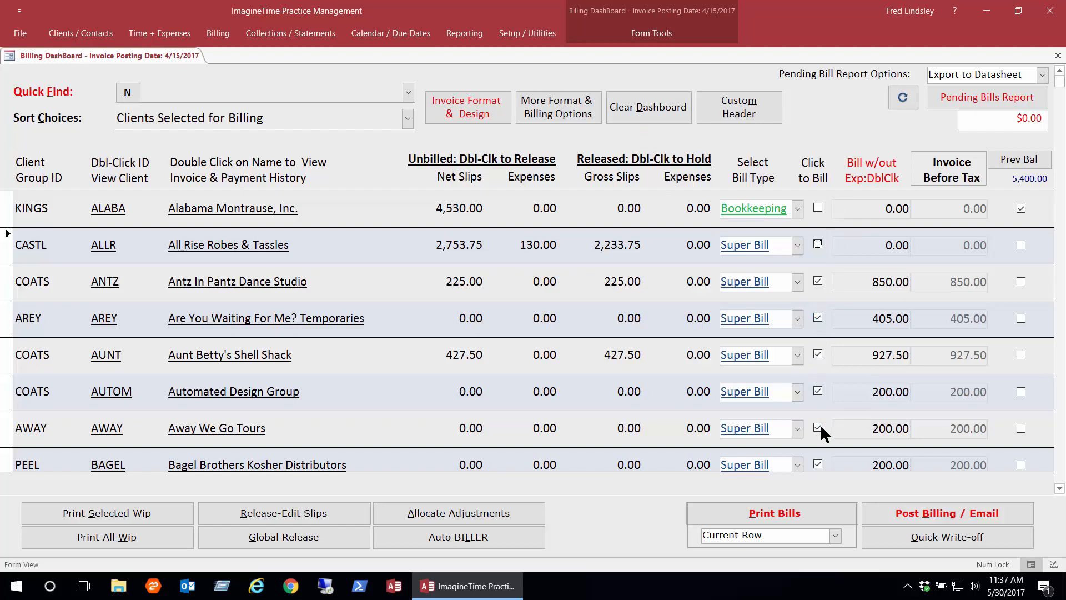
pyautogui.hotkey('alt', 'd')
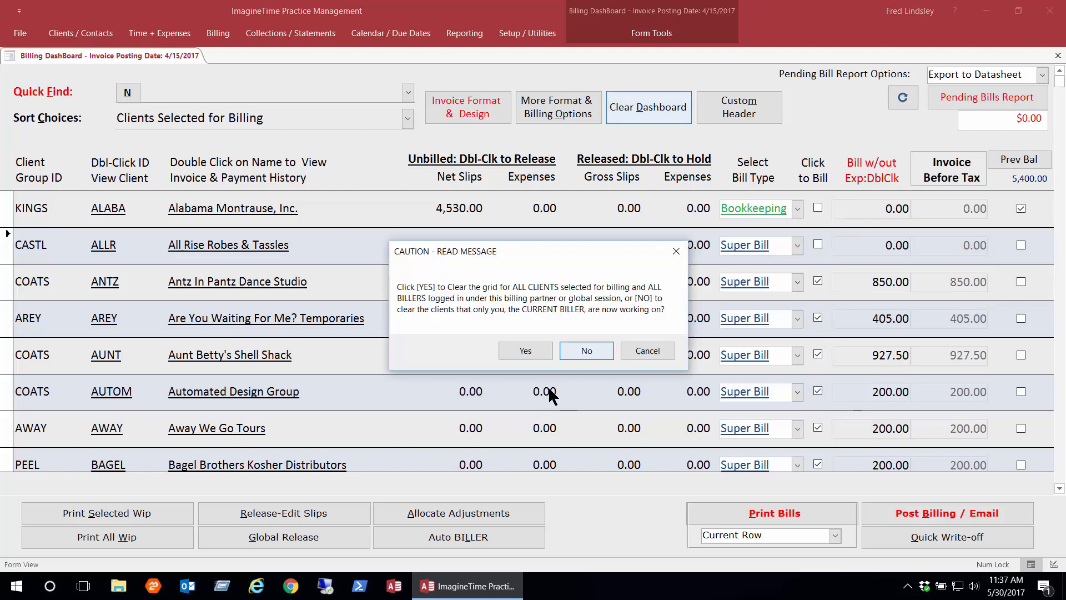
pyautogui.click(519, 350)
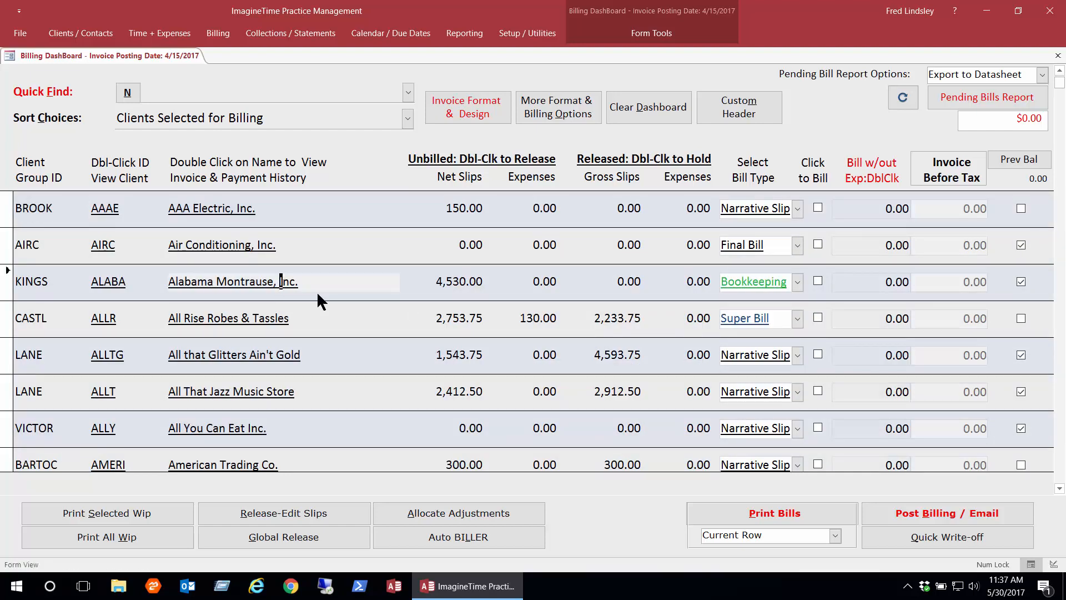
# - Set Alabama Montrause, Inc.'s bill type to Progress Bill and its billing amount to 2,000
pyautogui.click(797, 282)
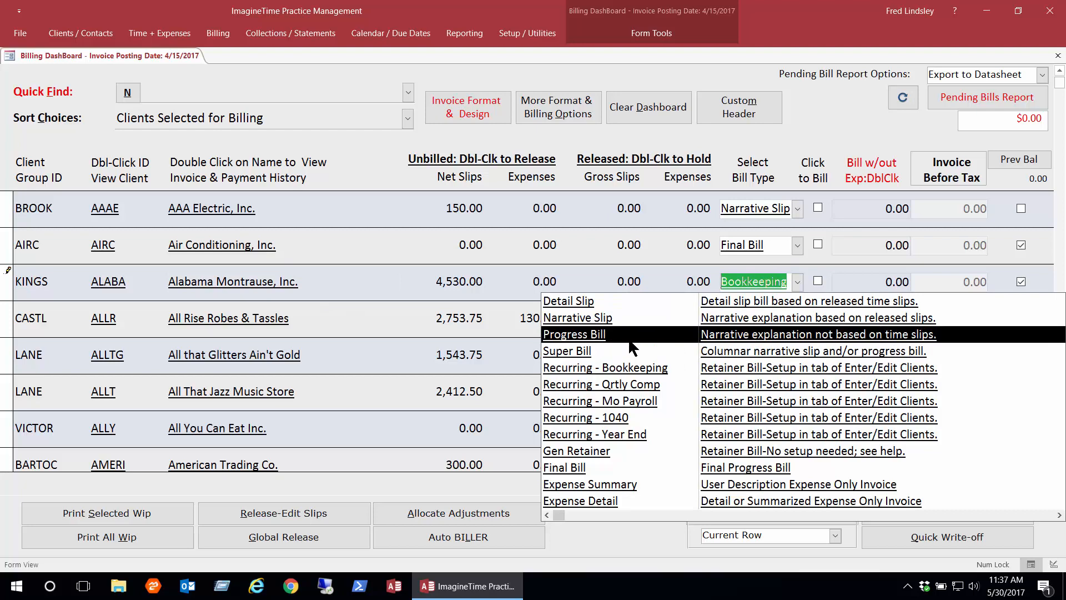
pyautogui.click(630, 340)
pyautogui.write('2,0')
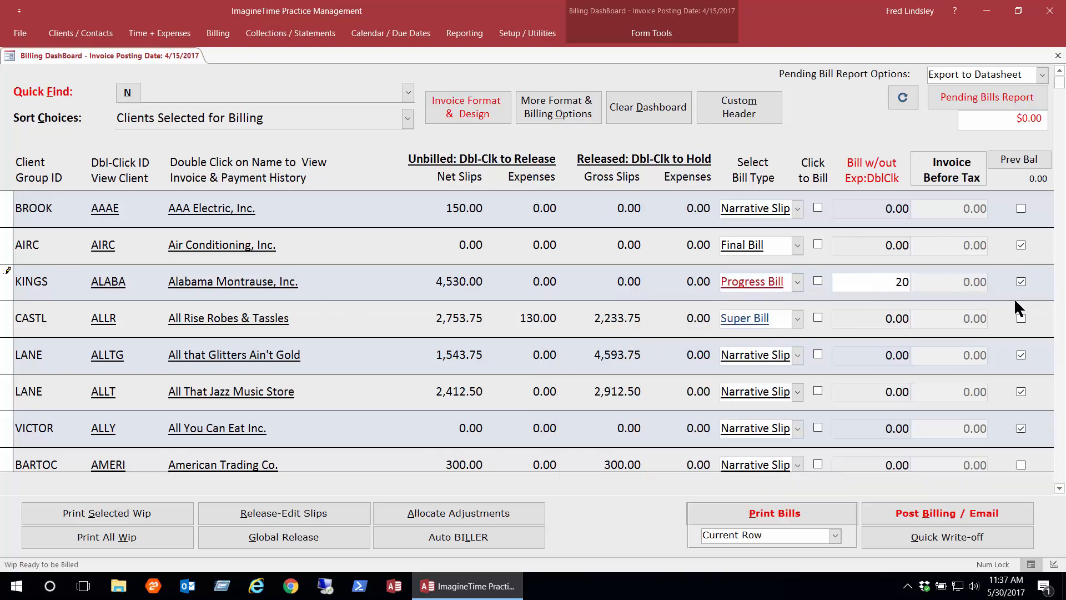
pyautogui.write('00')
# - Generate the bill preview for the current row, keeping the posting date and using the explanation "Progress billing on audit for 2016"
pyautogui.click(718, 514)
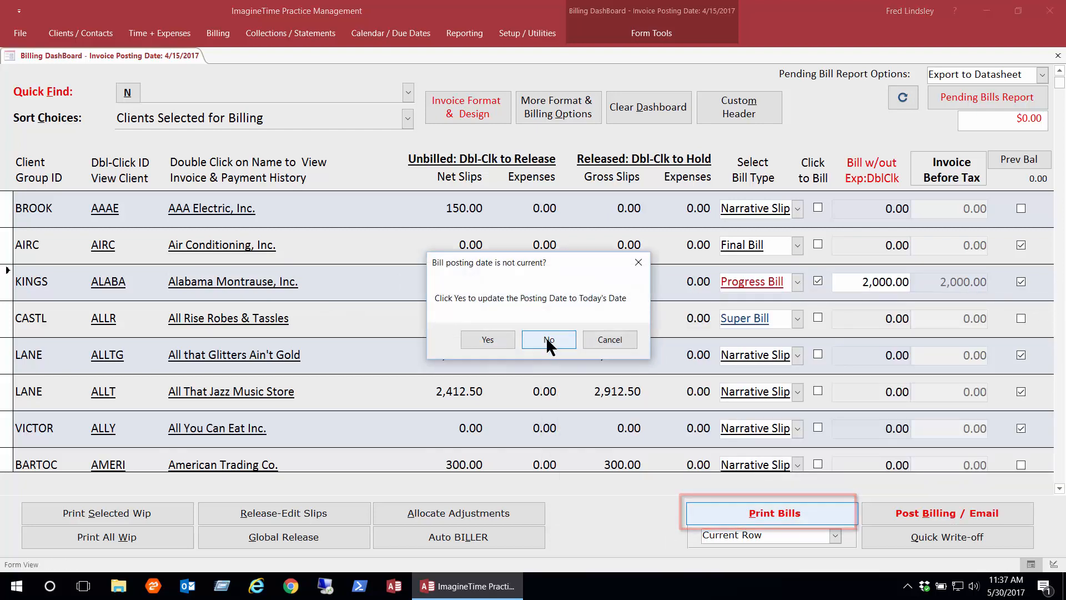
pyautogui.click(542, 339)
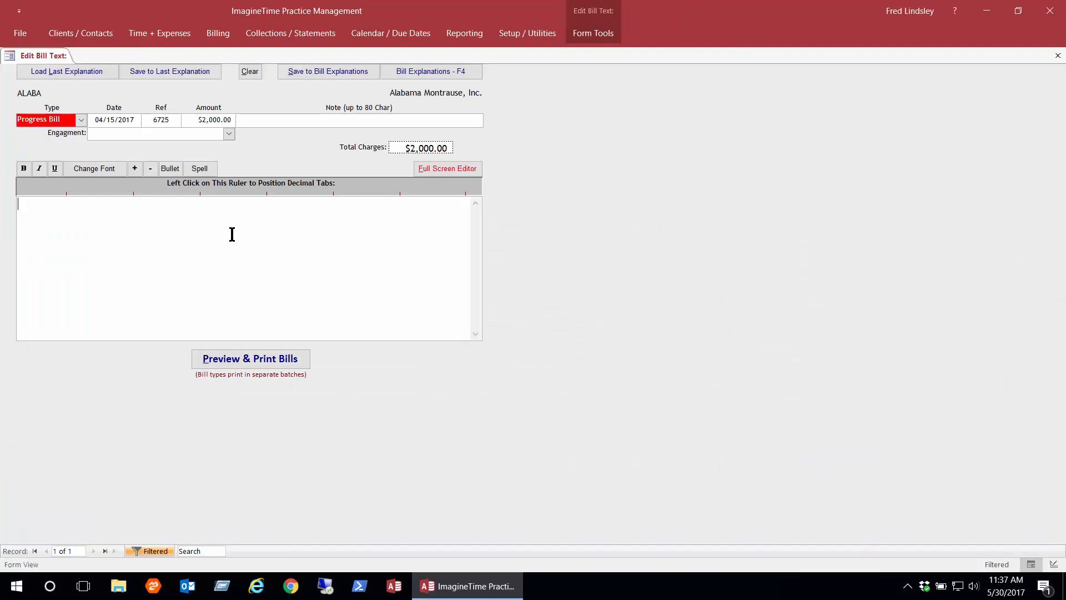
pyautogui.write('Progress billing on audit for 2')
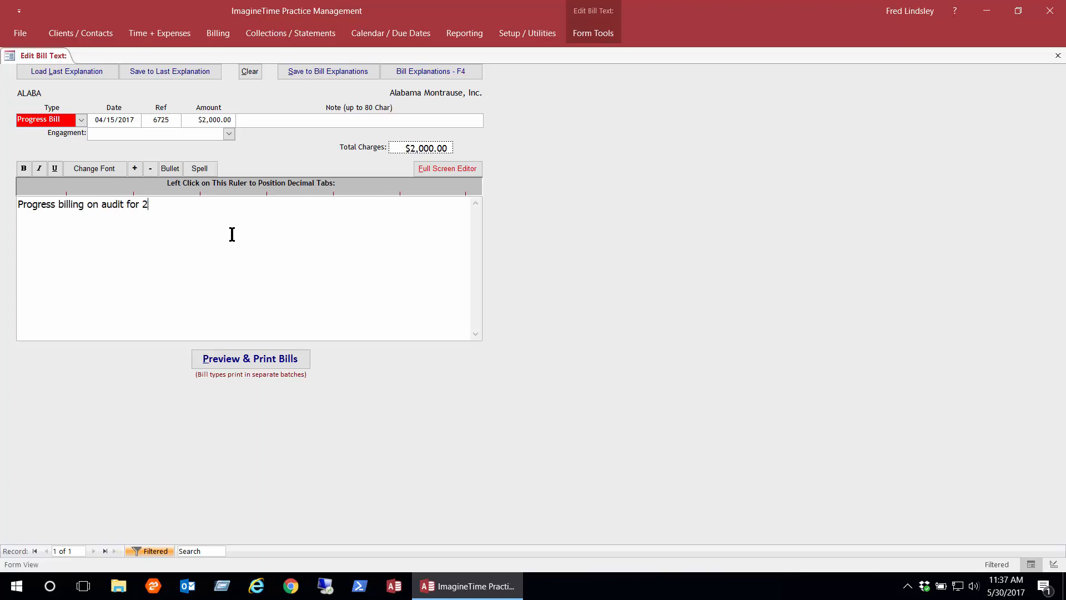
pyautogui.write('016')
pyautogui.click(251, 358)
pyautogui.click(585, 345)
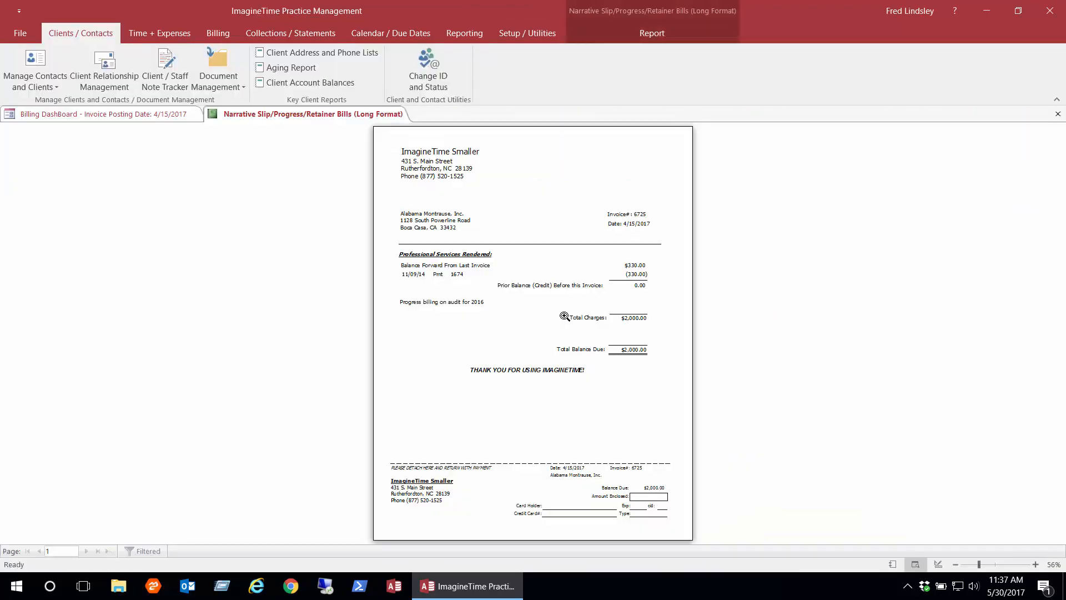
# - Review the progress bill preview from the letterhead down to the payment stub, and close it
pyautogui.click(485, 218)
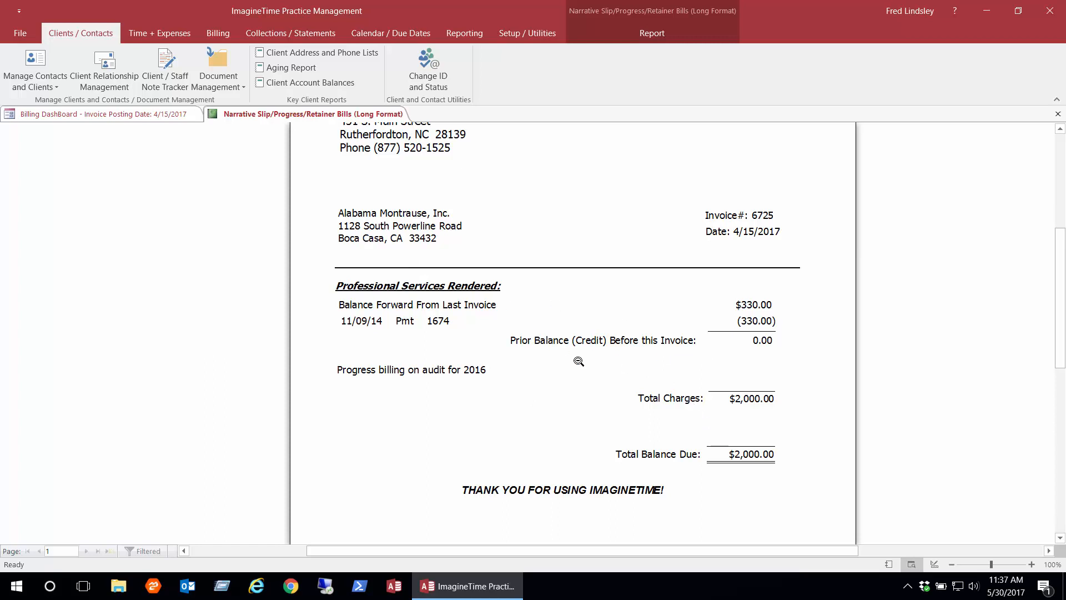
pyautogui.scroll(2, 661, 371)
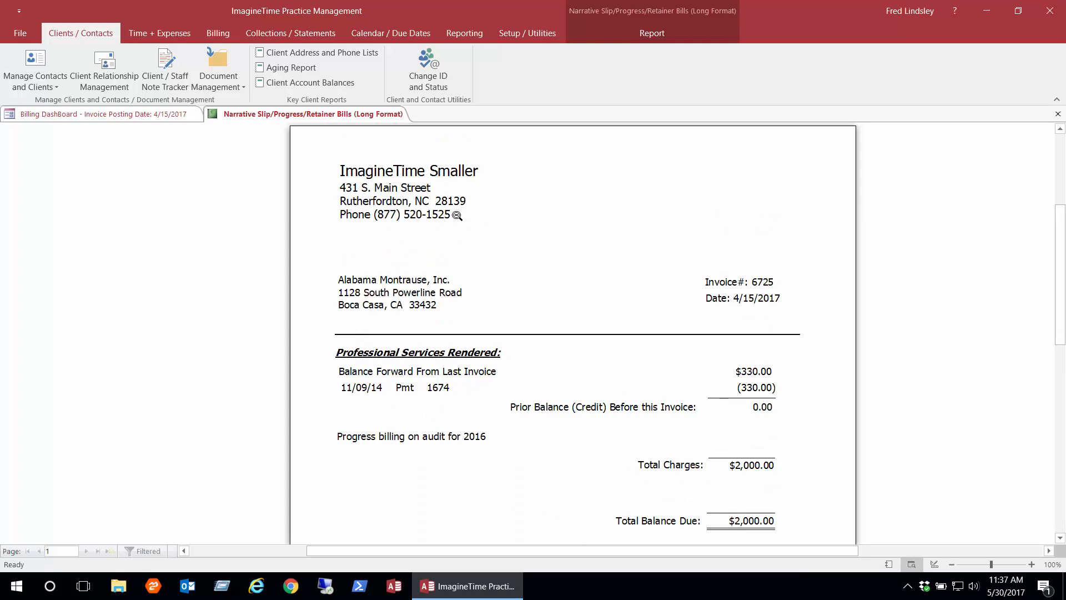
pyautogui.scroll(-8, 391, 184)
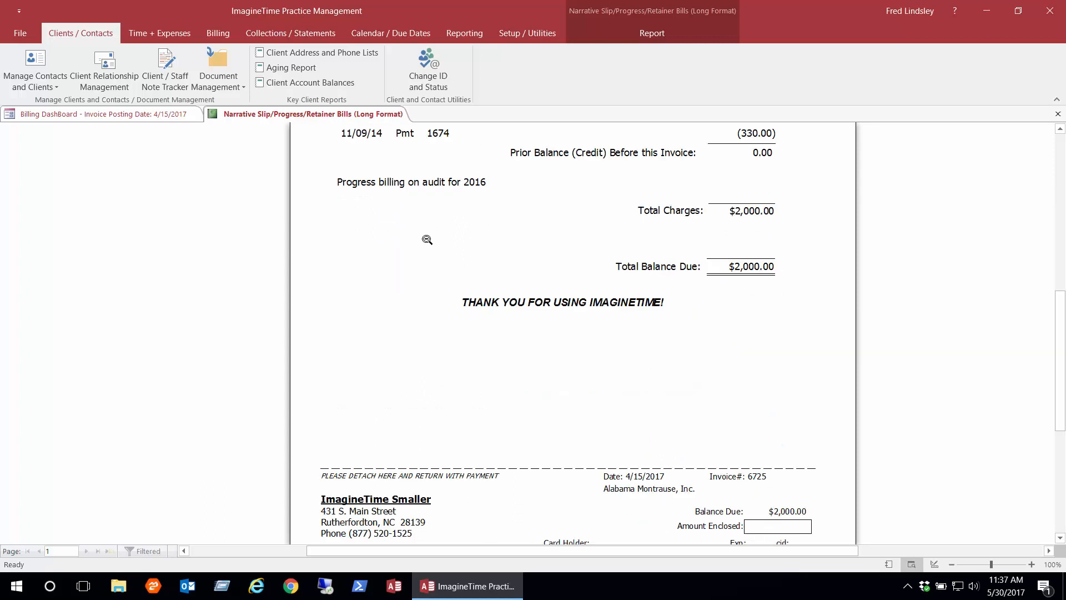
pyautogui.scroll(-1, 428, 229)
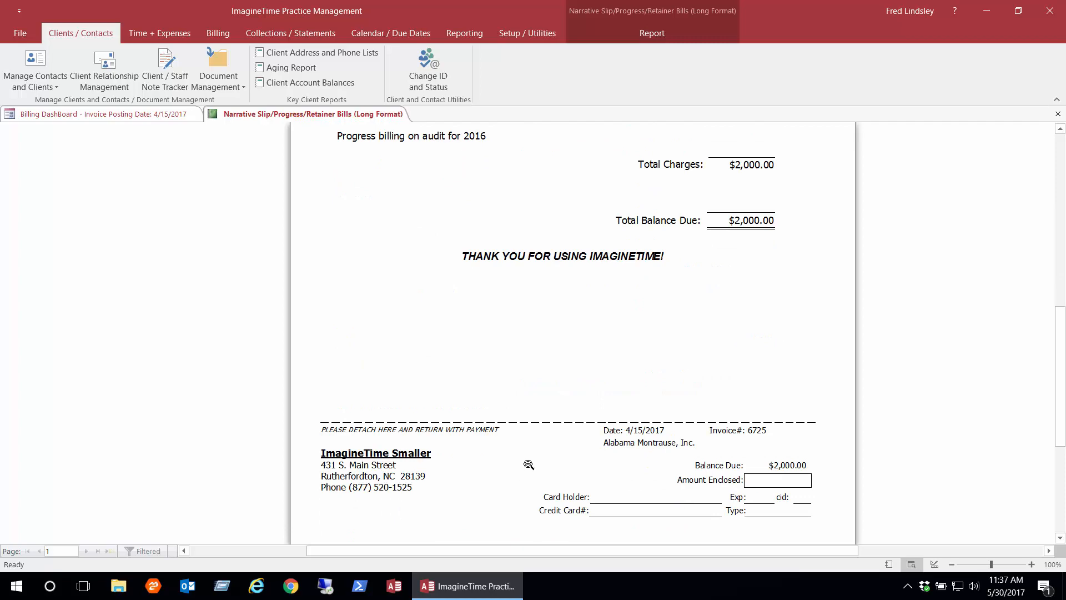
pyautogui.click(567, 288)
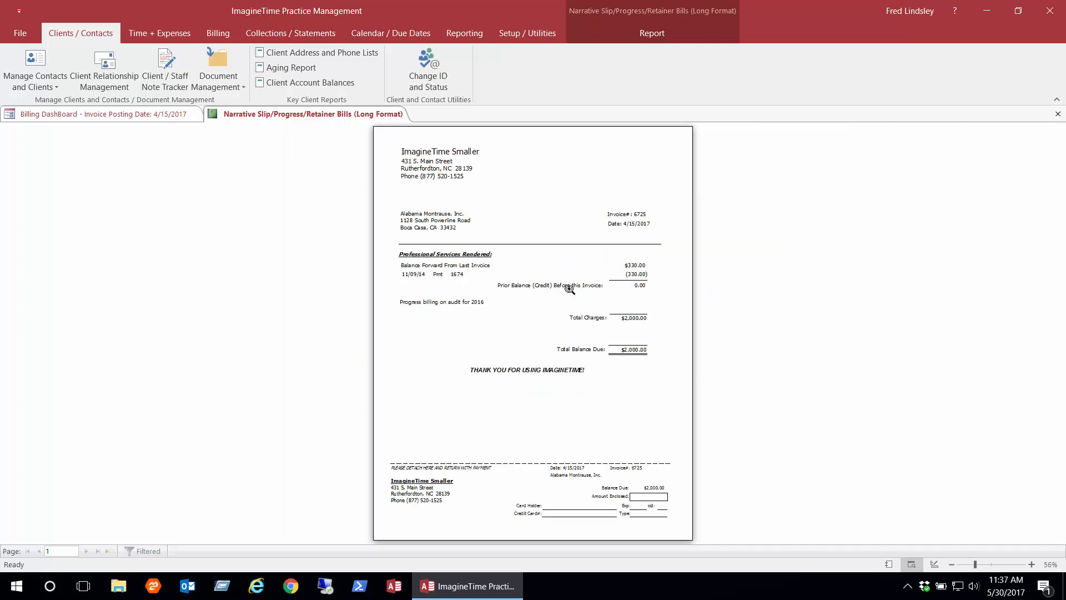
pyautogui.click(1058, 116)
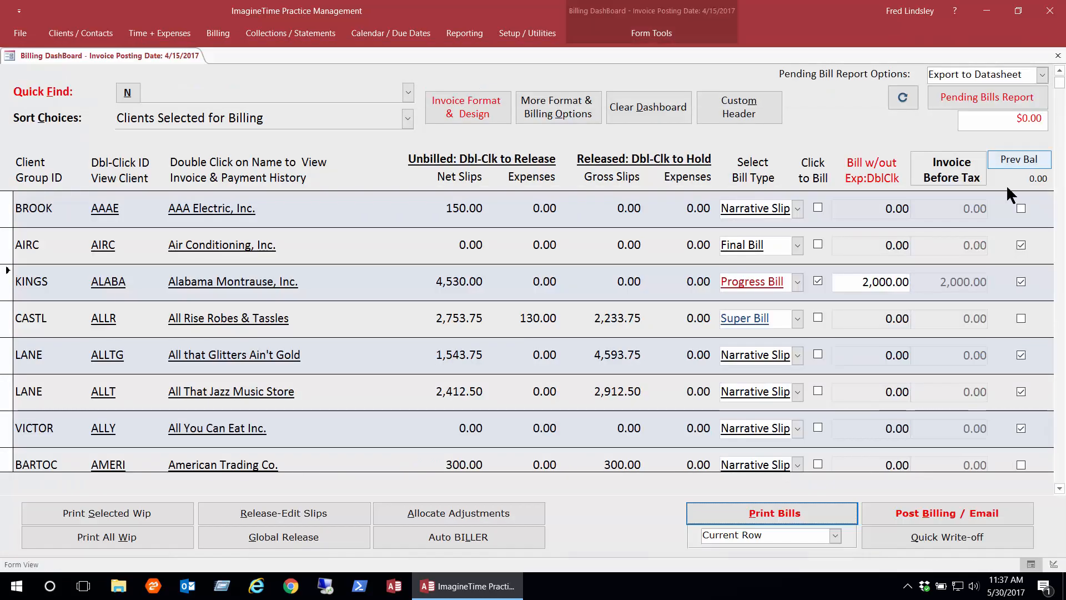
# - Open the invoice approval and email screen and set the Alabama Montrause progress bill's email option to PDF
pyautogui.click(931, 515)
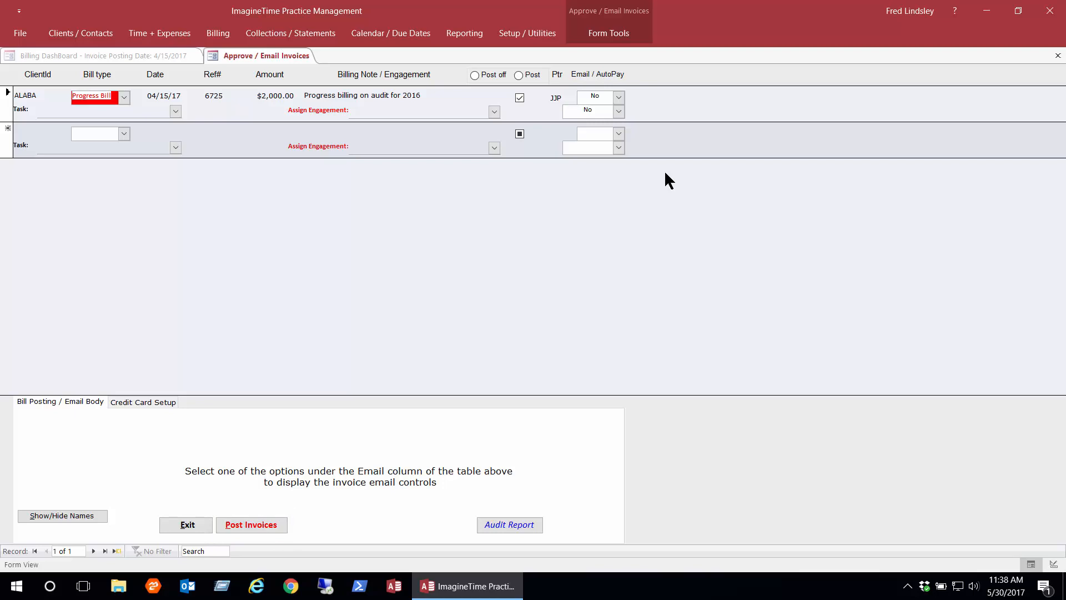
pyautogui.click(618, 97)
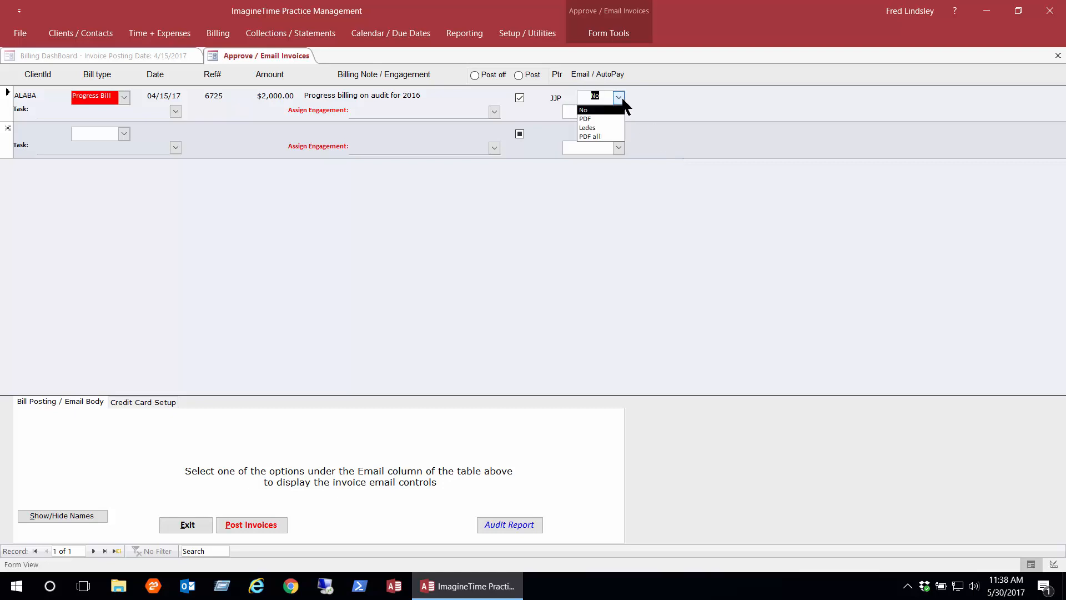
pyautogui.click(601, 119)
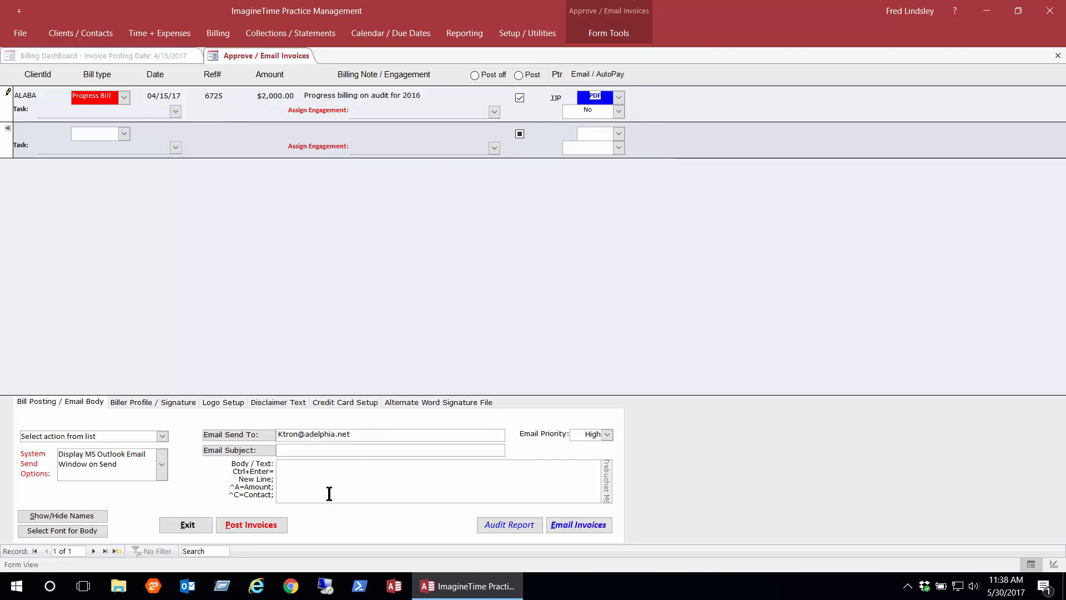
# - Set the progress bill's email option back to No and post the invoice
pyautogui.click(618, 98)
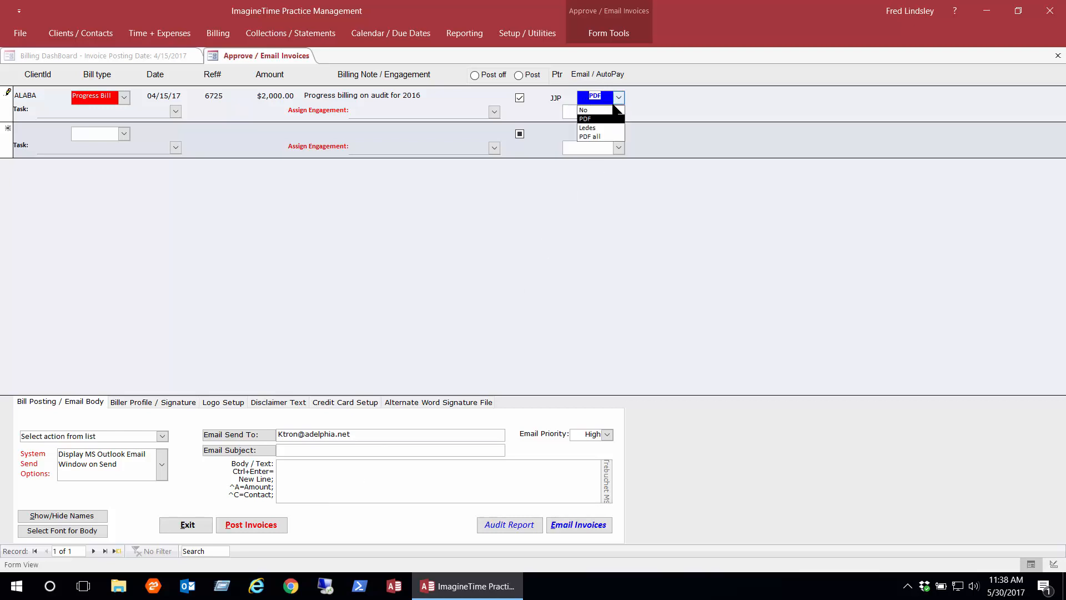
pyautogui.click(600, 107)
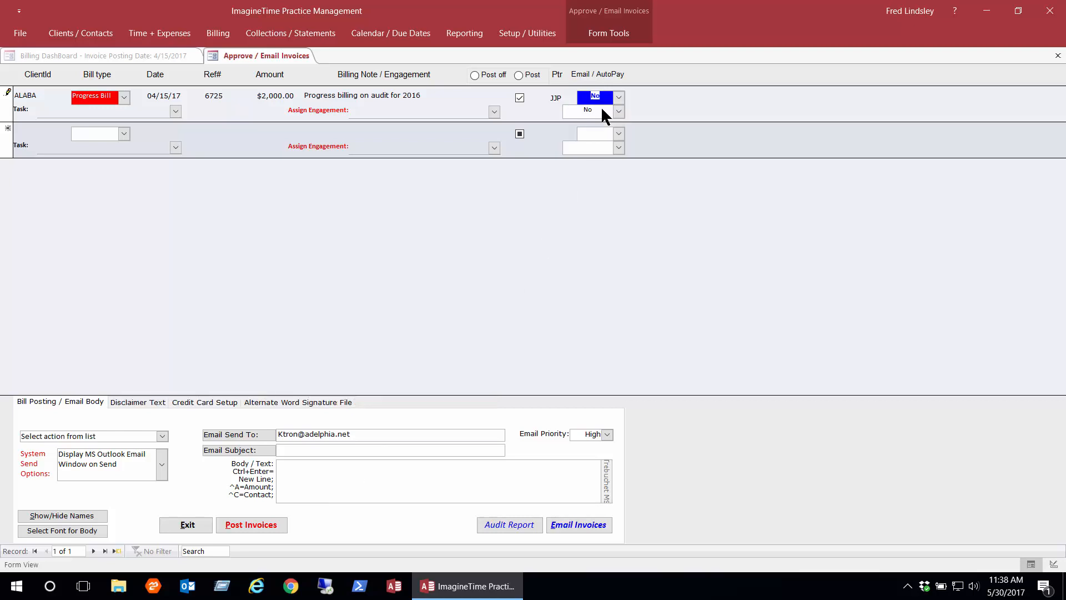
pyautogui.click(264, 527)
pyautogui.click(528, 341)
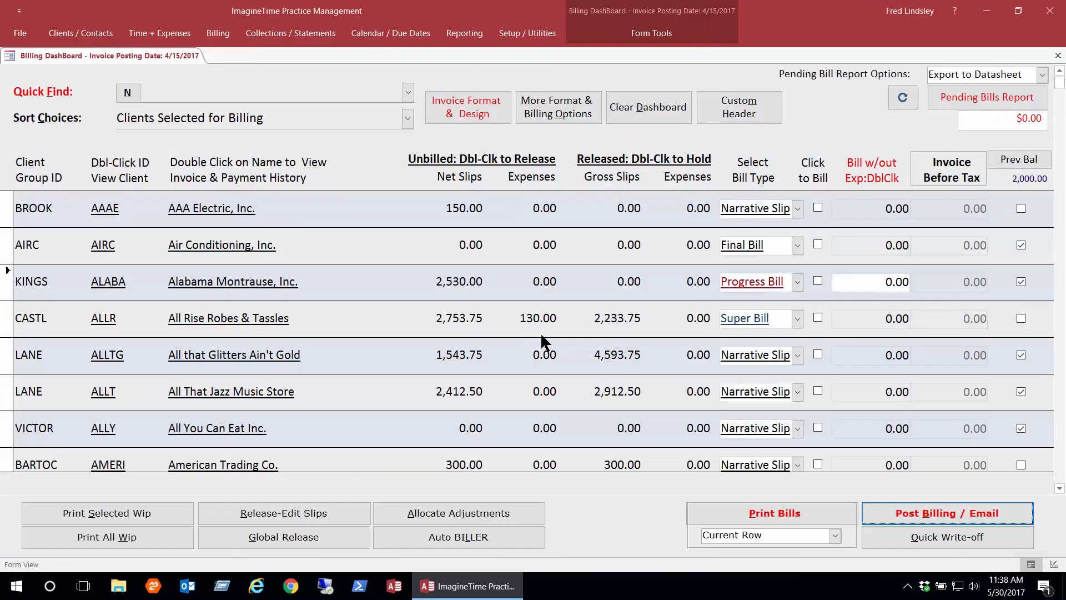
# - Check the posted progress bill and its note in Alabama Montrause, Inc.'s invoice and payment history, and close the history
pyautogui.doubleClick(258, 284)
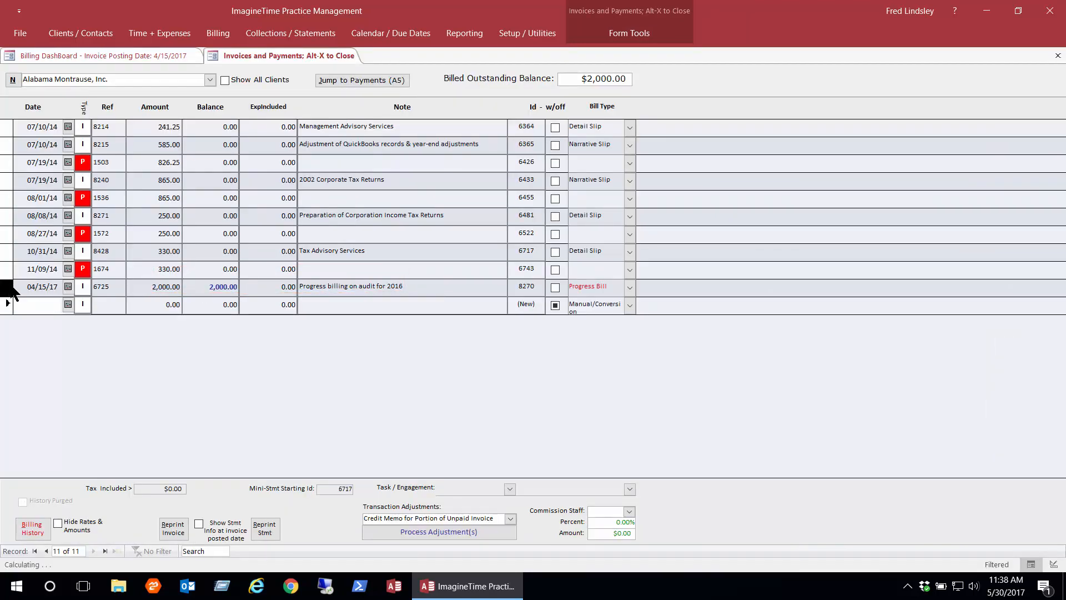
pyautogui.click(9, 287)
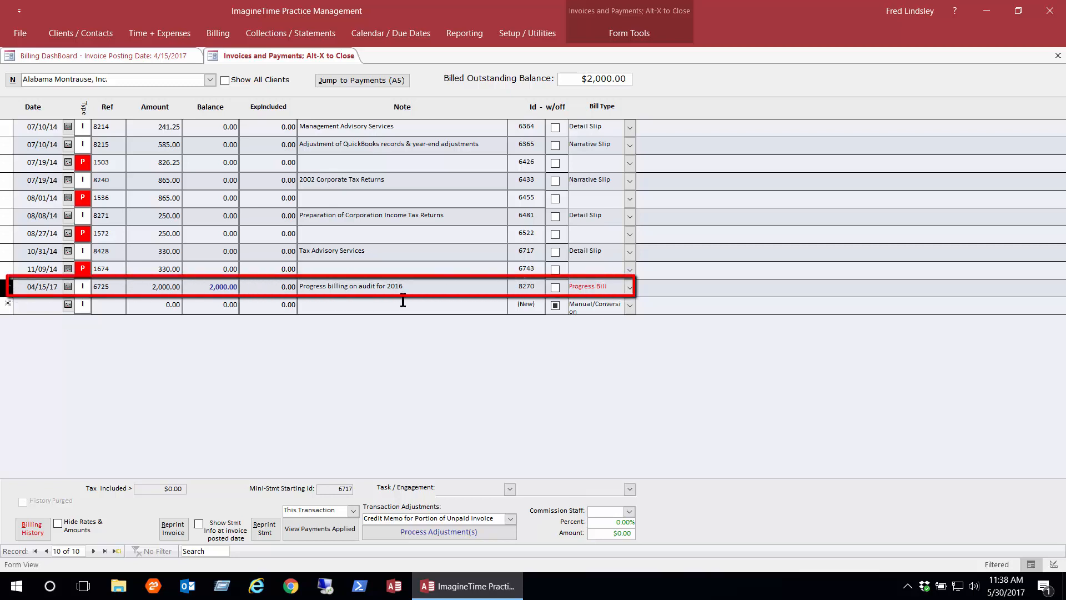
pyautogui.moveTo(436, 289); pyautogui.dragTo(285, 286)
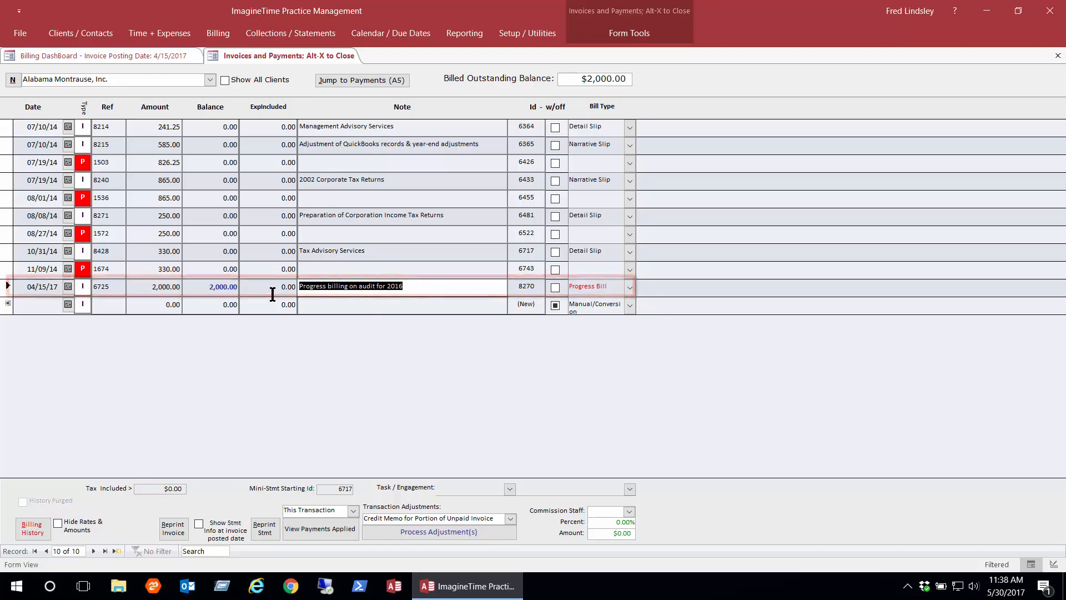
pyautogui.click(1058, 55)
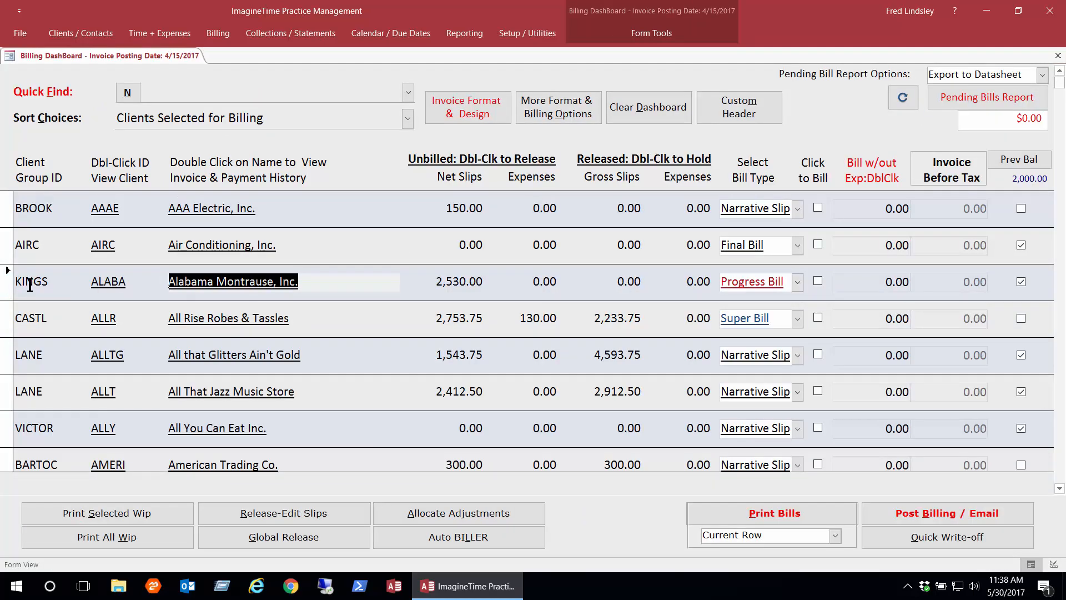
# - Review the account balances in Alabama Montrause, Inc.'s client record, and close the record
pyautogui.doubleClick(121, 289)
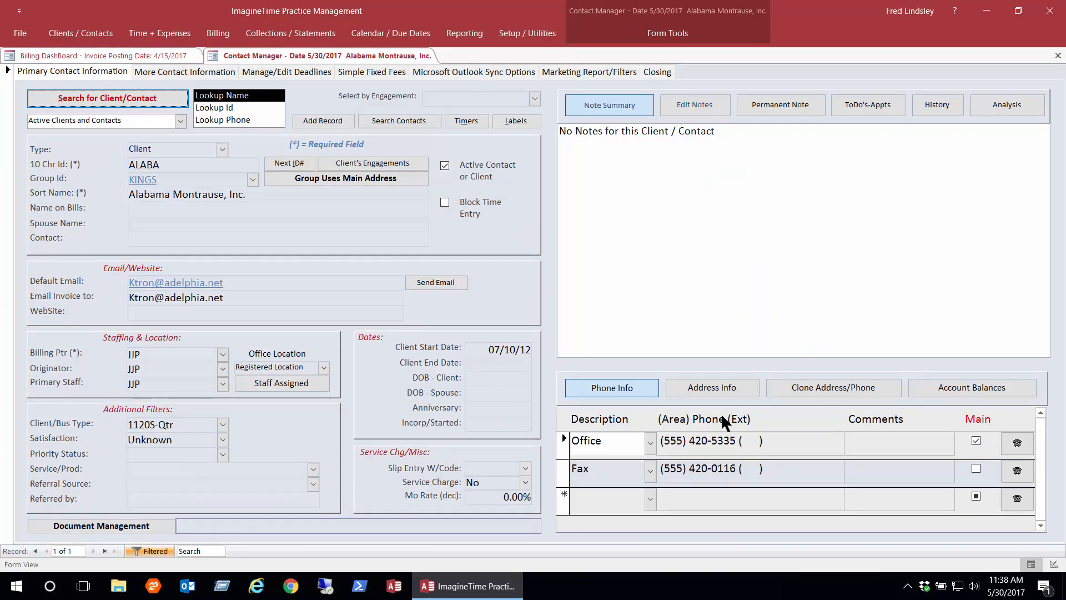
pyautogui.click(944, 391)
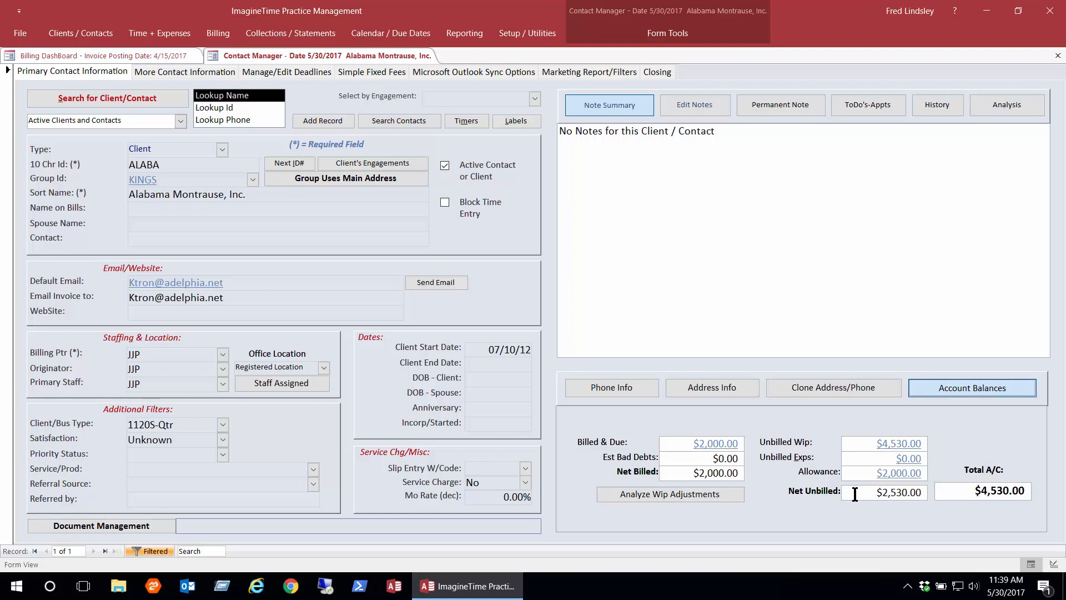
pyautogui.click(1058, 56)
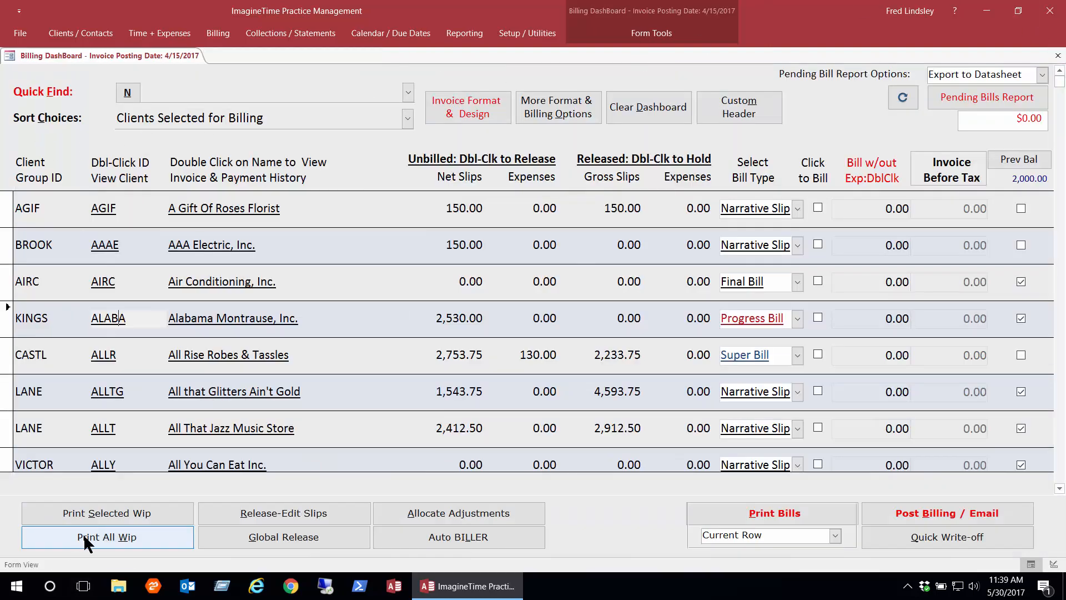
# - Generate a detail work-in-progress report for Alabama Montrause, Inc. with slips subtotaled by Code
pyautogui.click(89, 512)
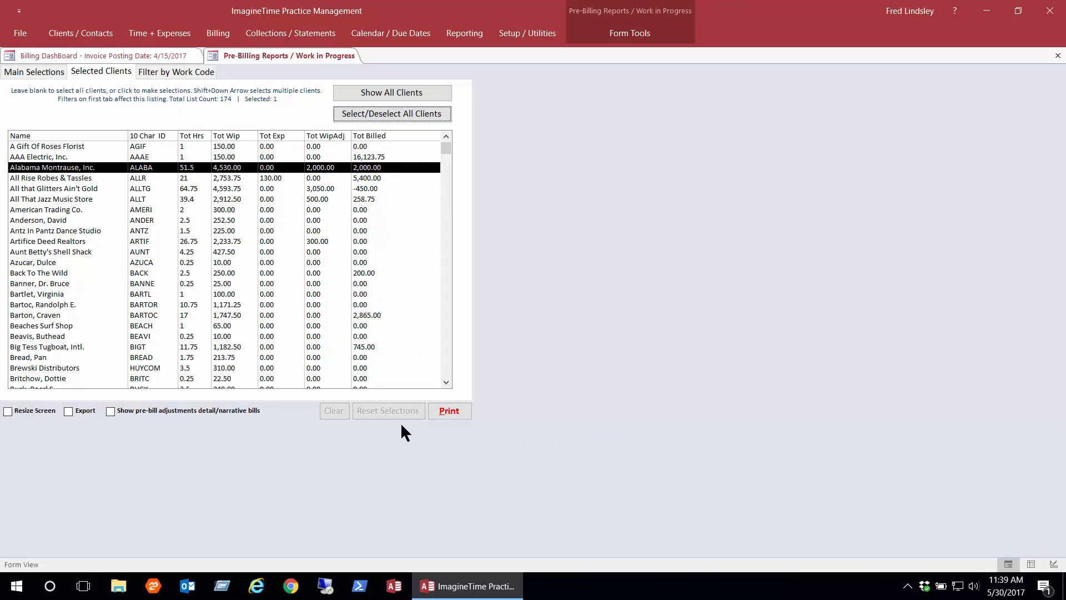
pyautogui.click(49, 71)
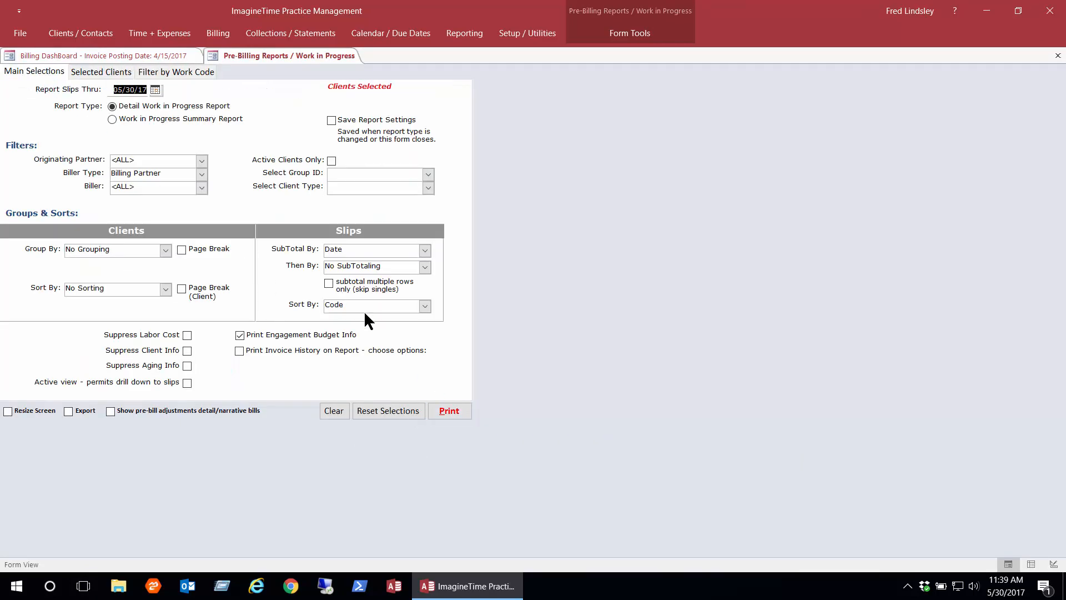
pyautogui.click(425, 249)
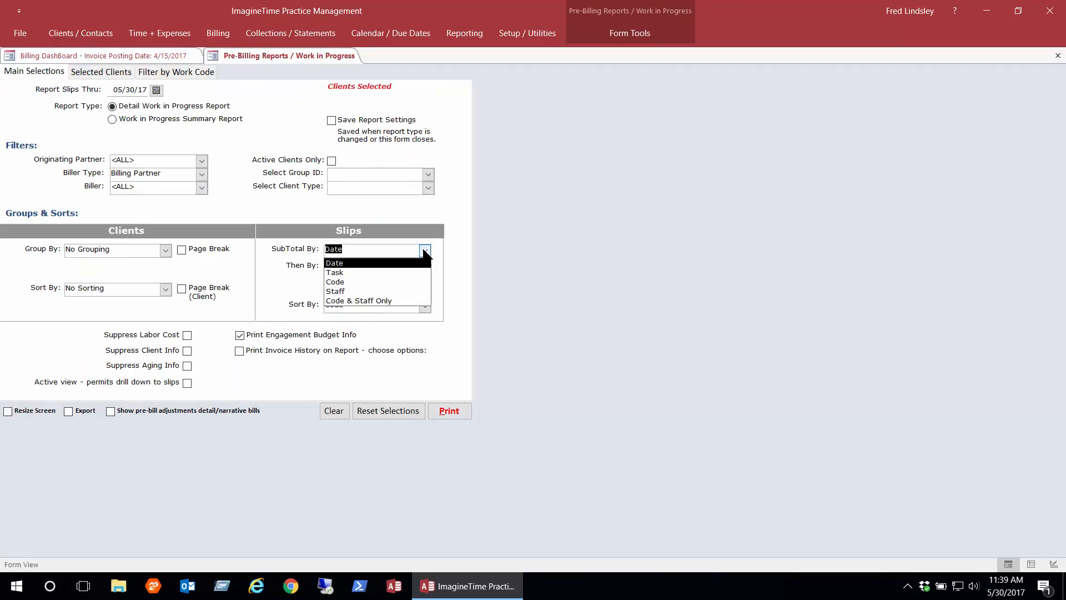
pyautogui.click(350, 291)
pyautogui.click(448, 411)
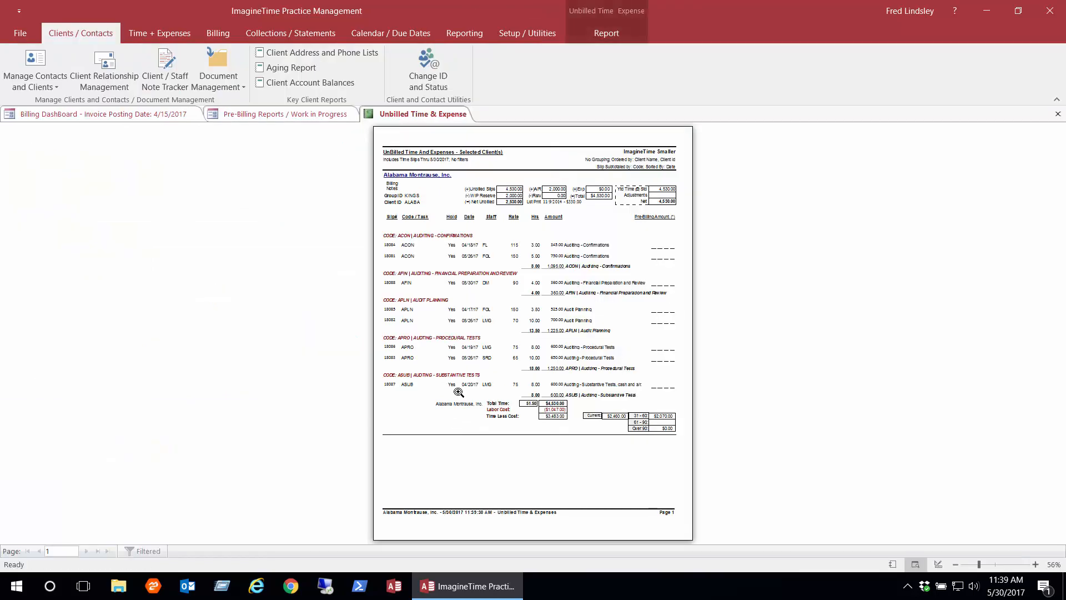
# - Examine the unbilled time and expense report's balance summary and its slips listed by work code
pyautogui.click(506, 260)
pyautogui.scroll(3, 473, 304)
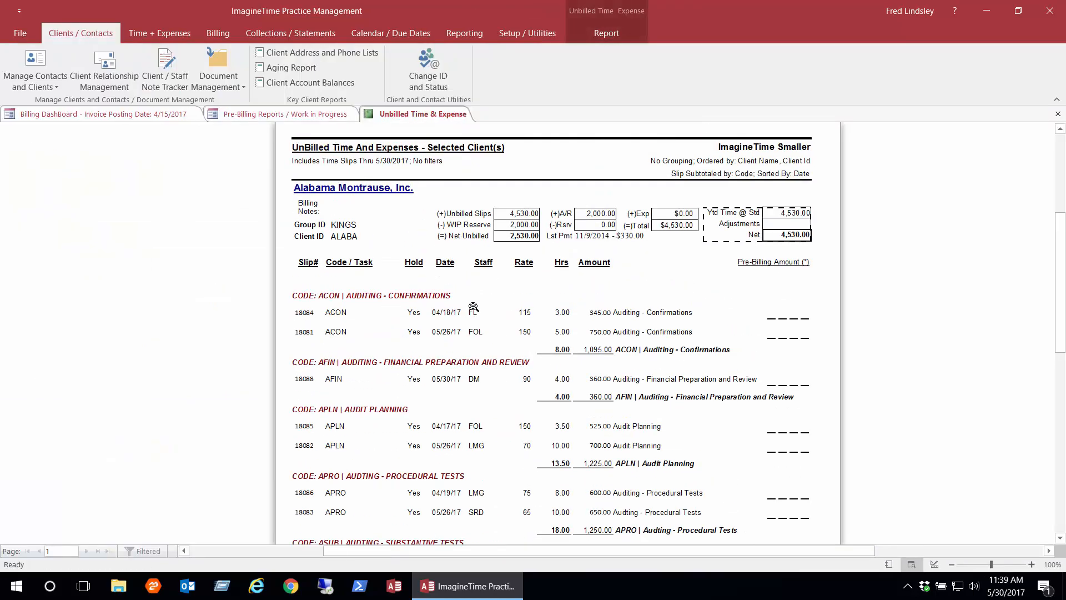
pyautogui.scroll(-3, 475, 307)
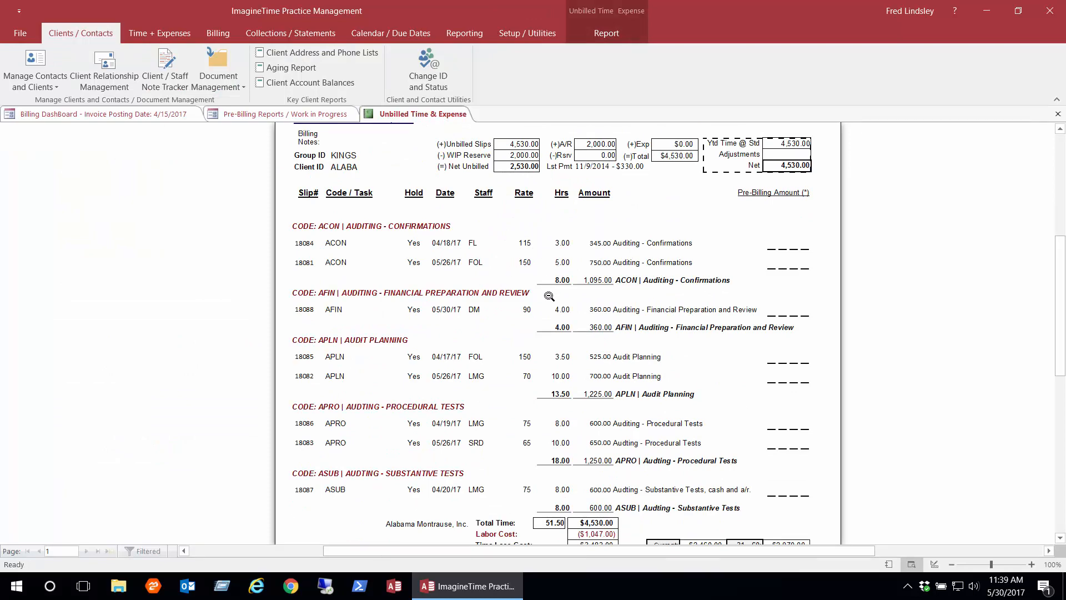
# - Check the time totals and aging on the unbilled time and expense report, and close the report and its selection form
pyautogui.scroll(-1, 547, 332)
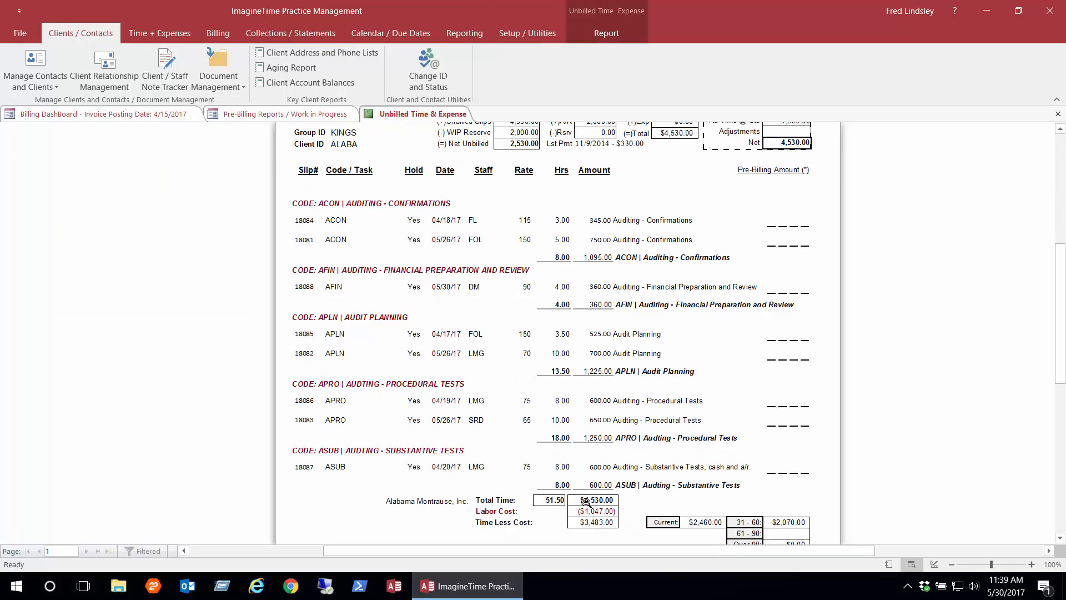
pyautogui.click(1056, 101)
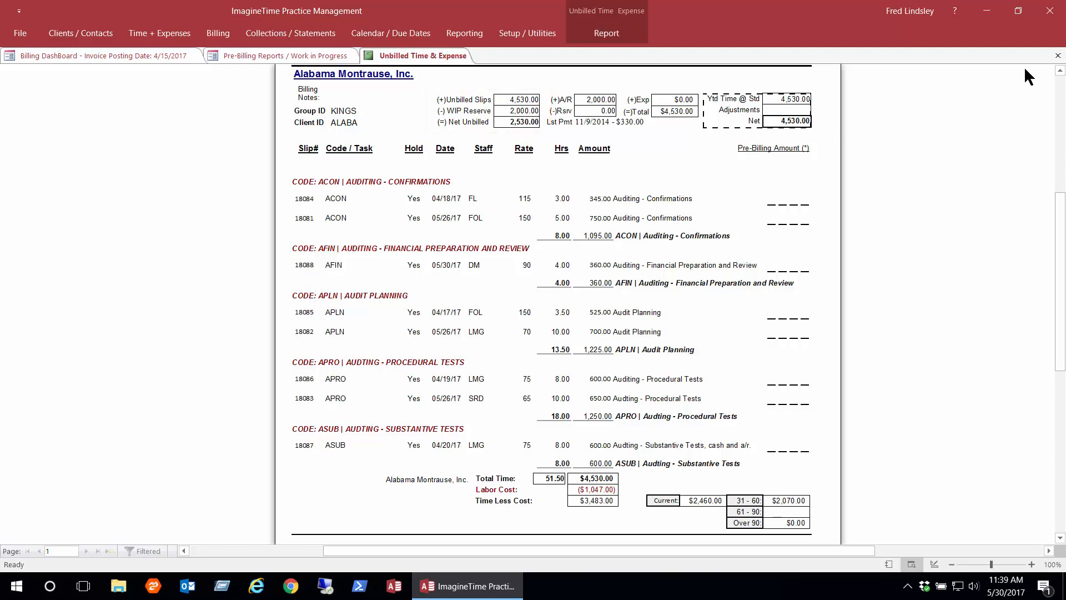
pyautogui.click(1057, 55)
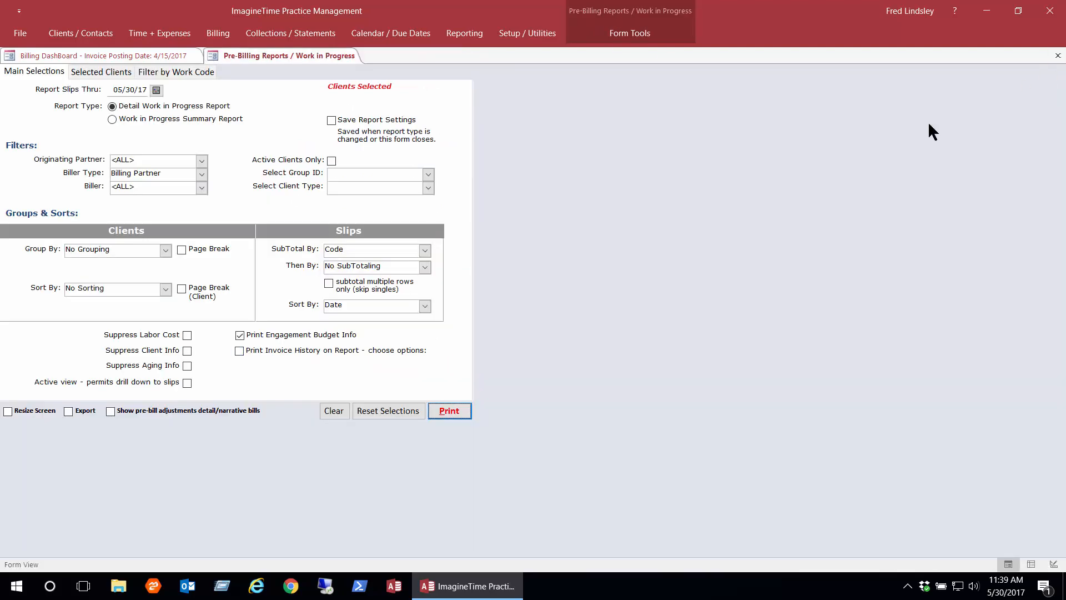
pyautogui.click(1052, 56)
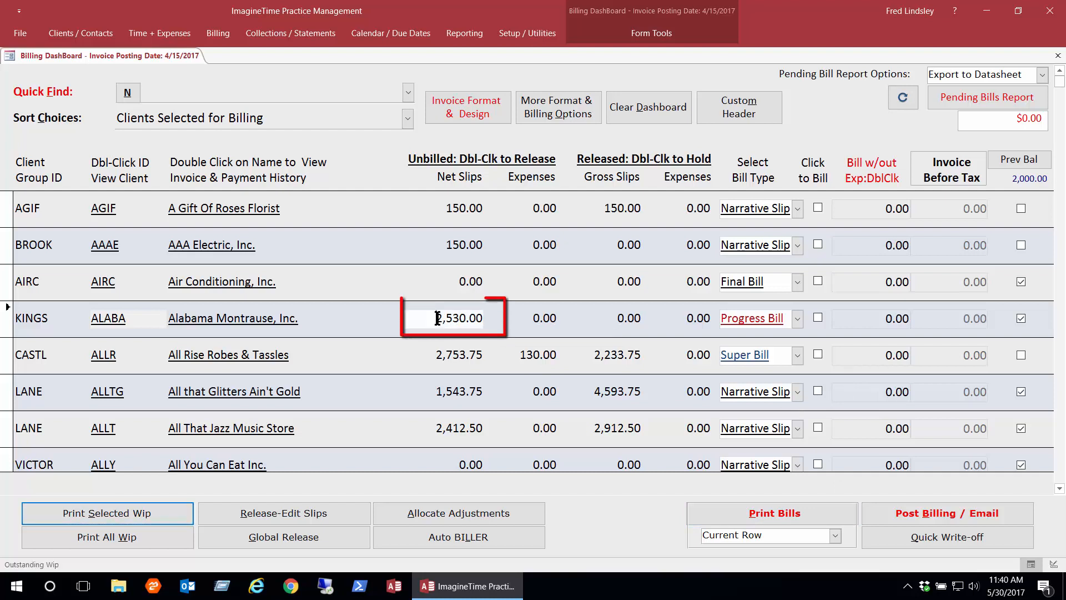
# - Release all of Alabama Montrause, Inc.'s held time slips for billing, and close the slip entry screen
pyautogui.moveTo(436, 320); pyautogui.dragTo(483, 322)
pyautogui.click(326, 514)
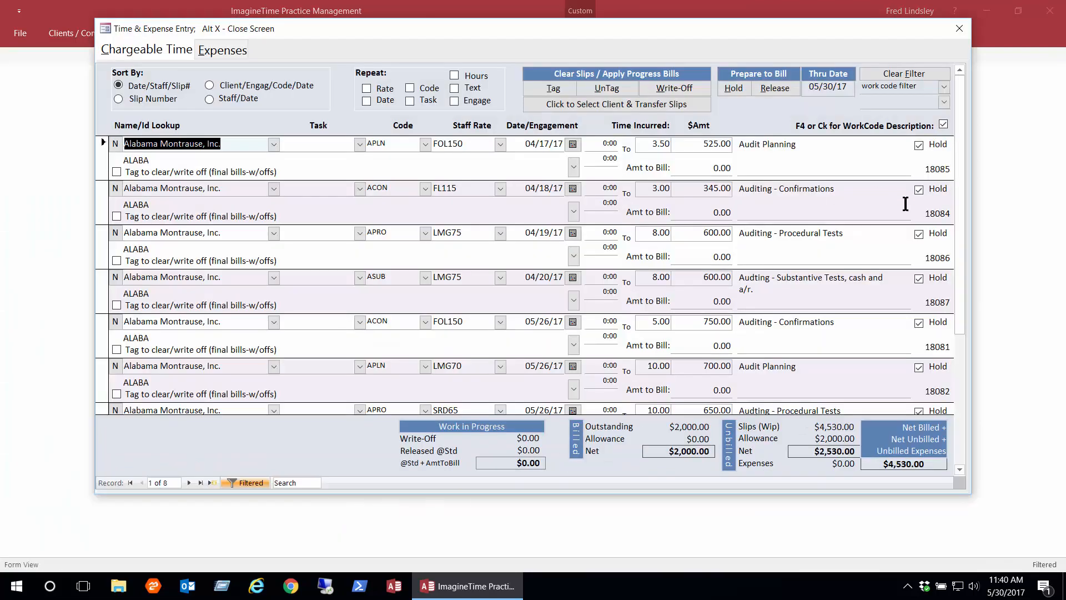
pyautogui.click(772, 86)
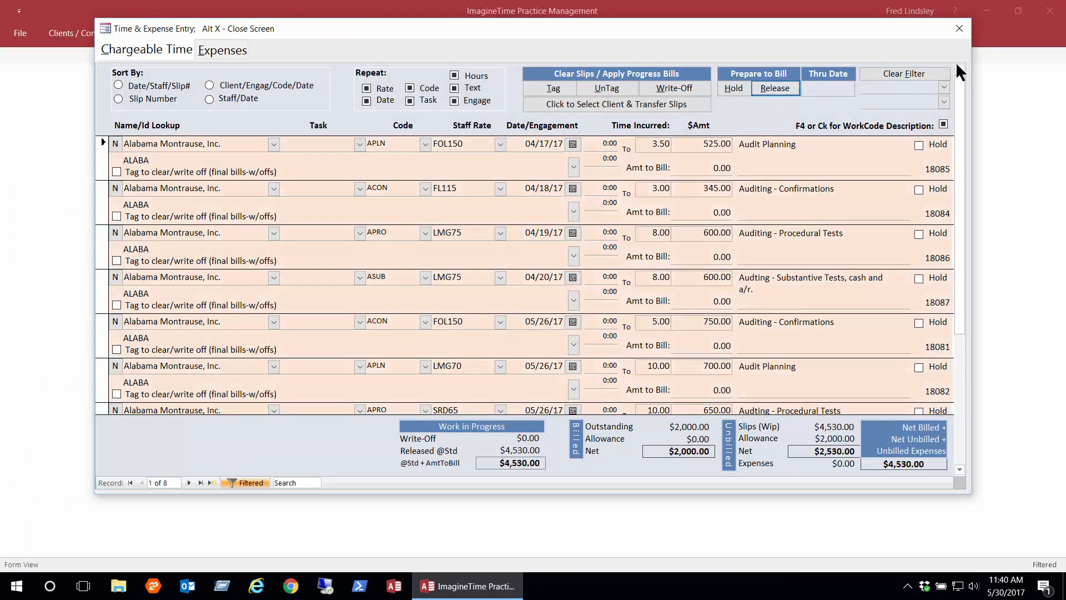
pyautogui.click(958, 28)
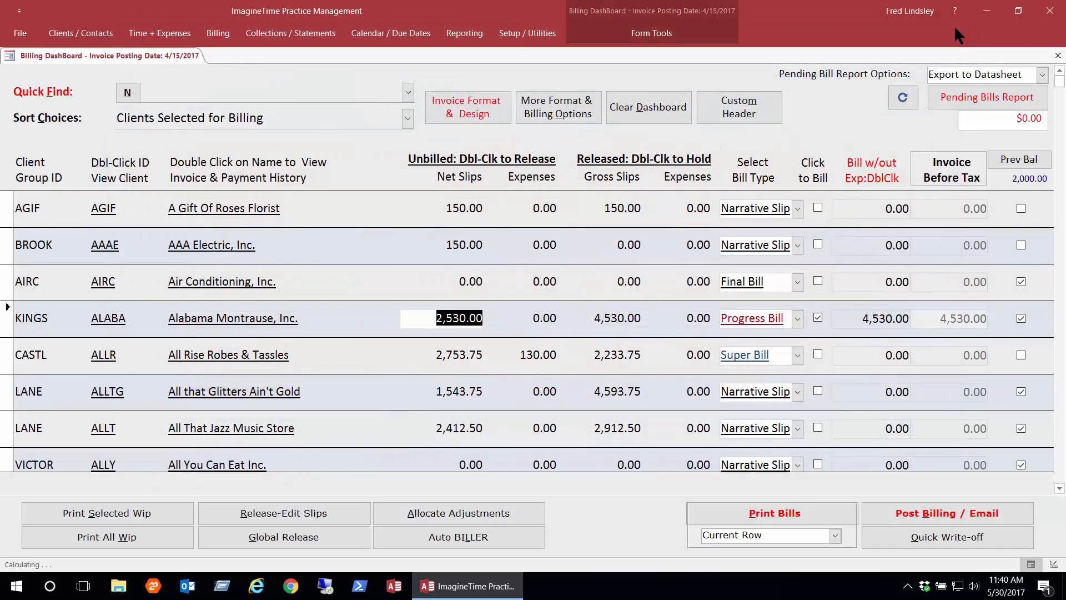
# - Change Alabama Montrause, Inc.'s bill type to Final Bill, check the progress bill applied to it, and set the bill amount to 3,000
pyautogui.click(798, 318)
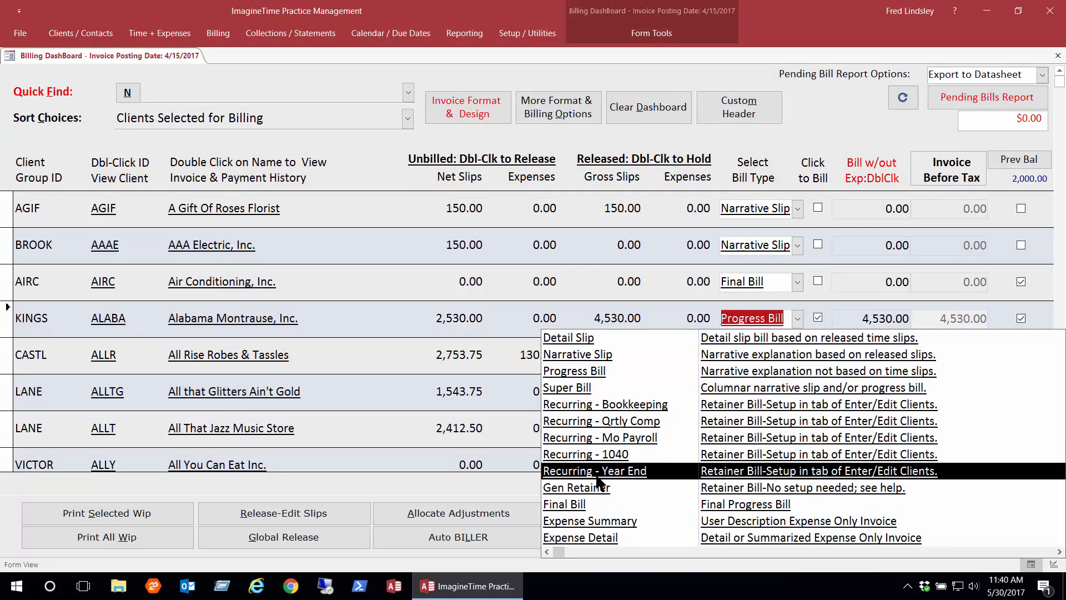
pyautogui.click(595, 504)
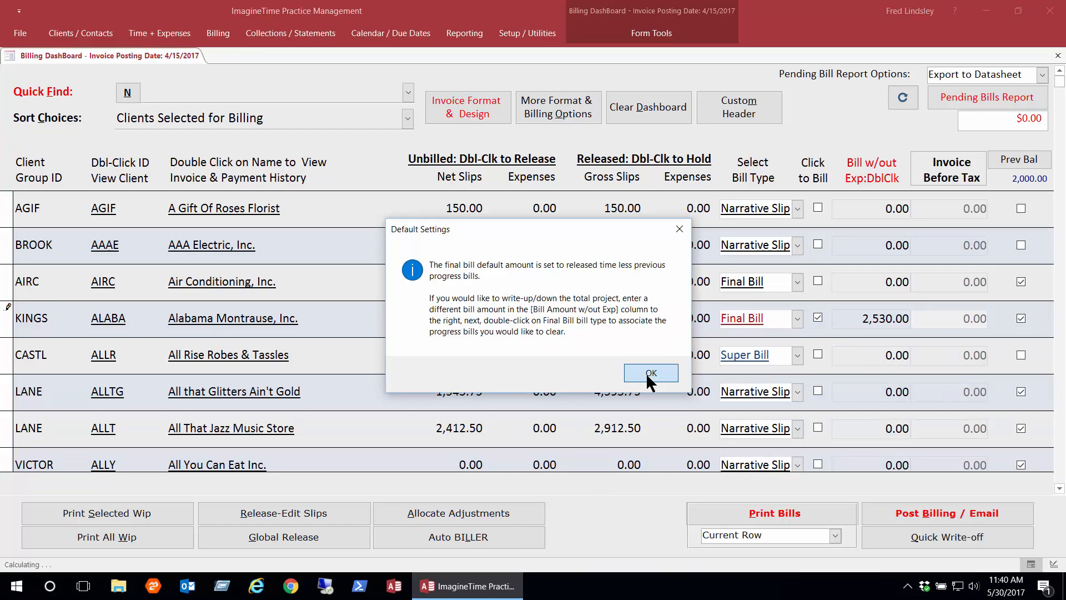
pyautogui.click(651, 373)
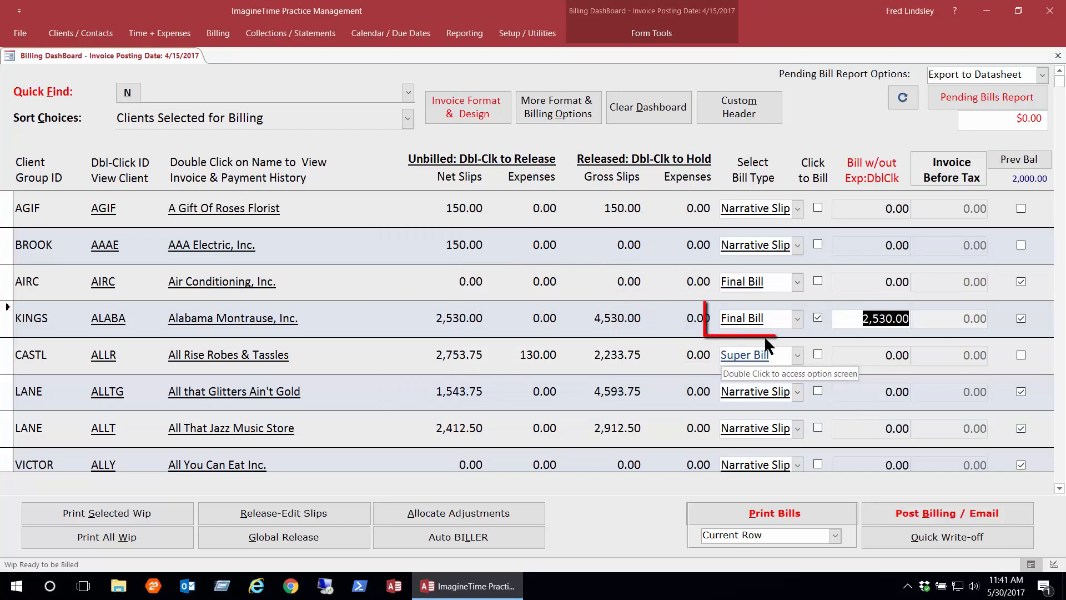
pyautogui.click(755, 320)
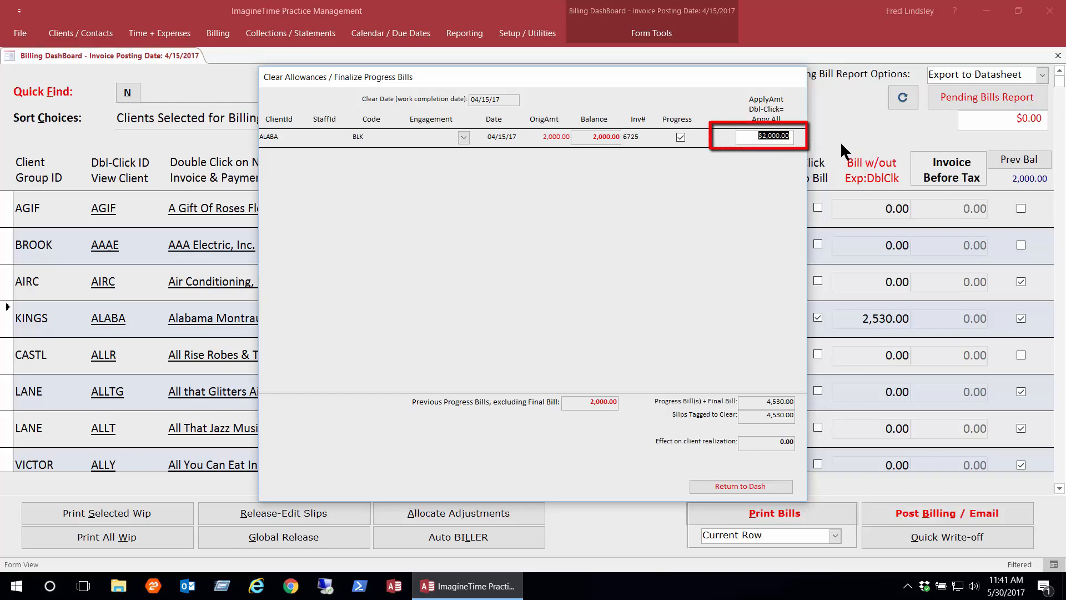
pyautogui.click(737, 486)
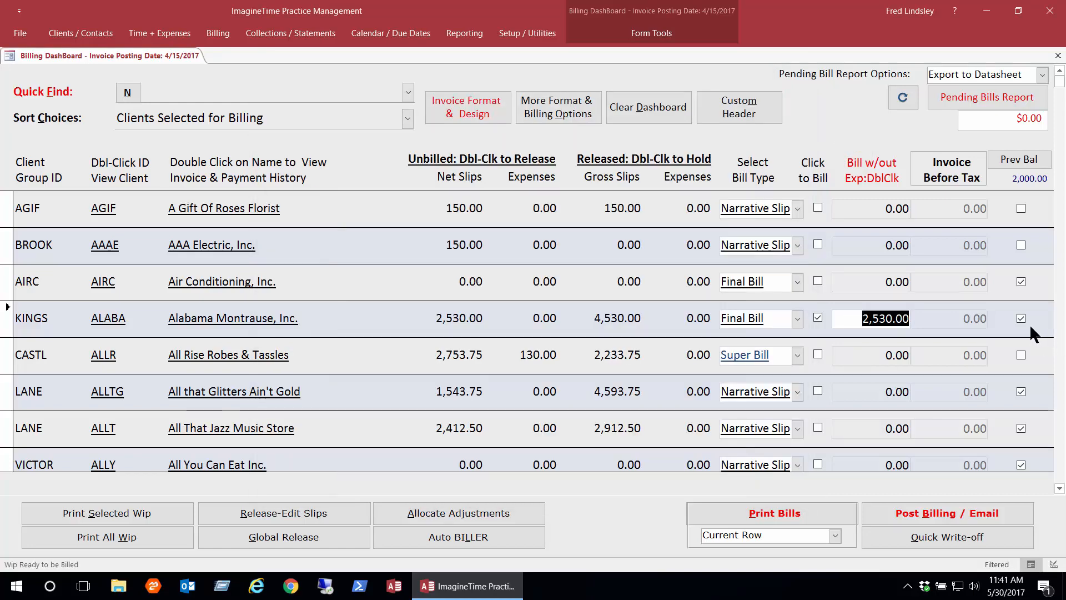
pyautogui.write('3,000')
pyautogui.press('Return')
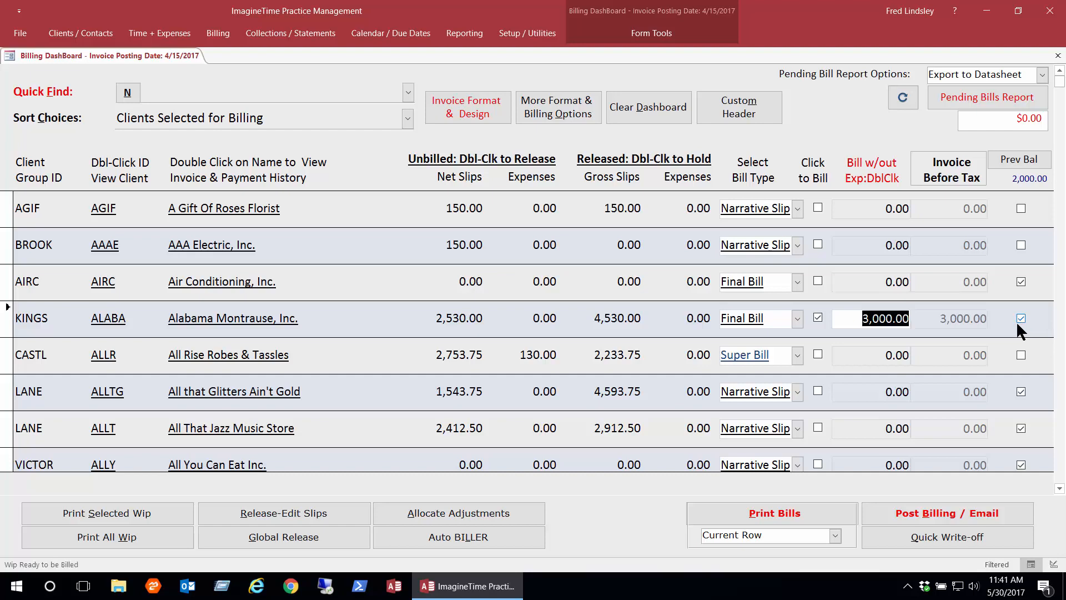
# - Preview the current row's final bill on screen with the posting date updated to today and the explanation "Final bill on audit"
pyautogui.click(740, 511)
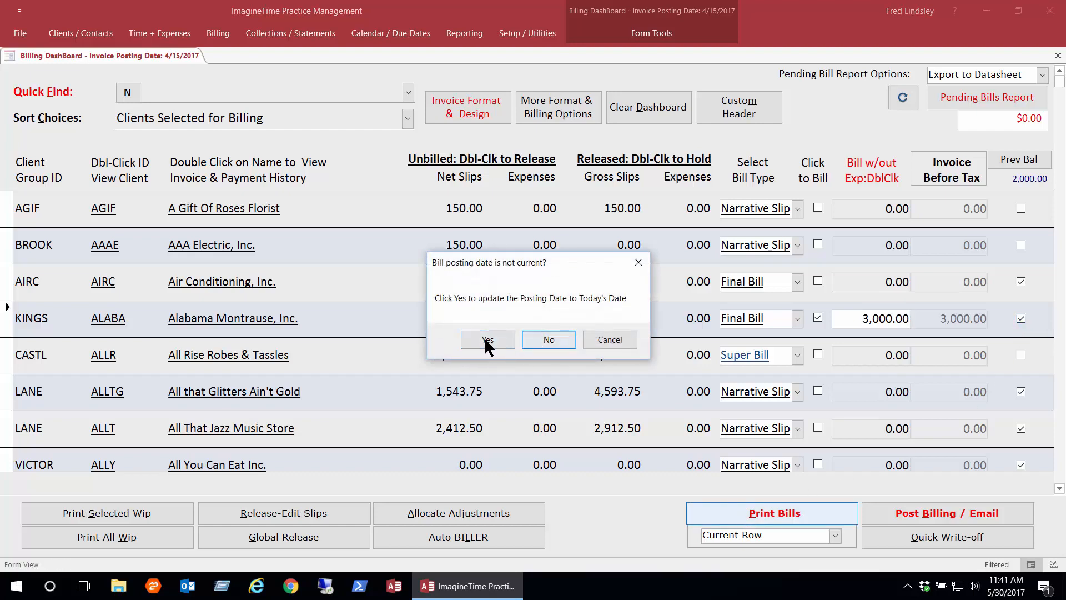
pyautogui.click(487, 341)
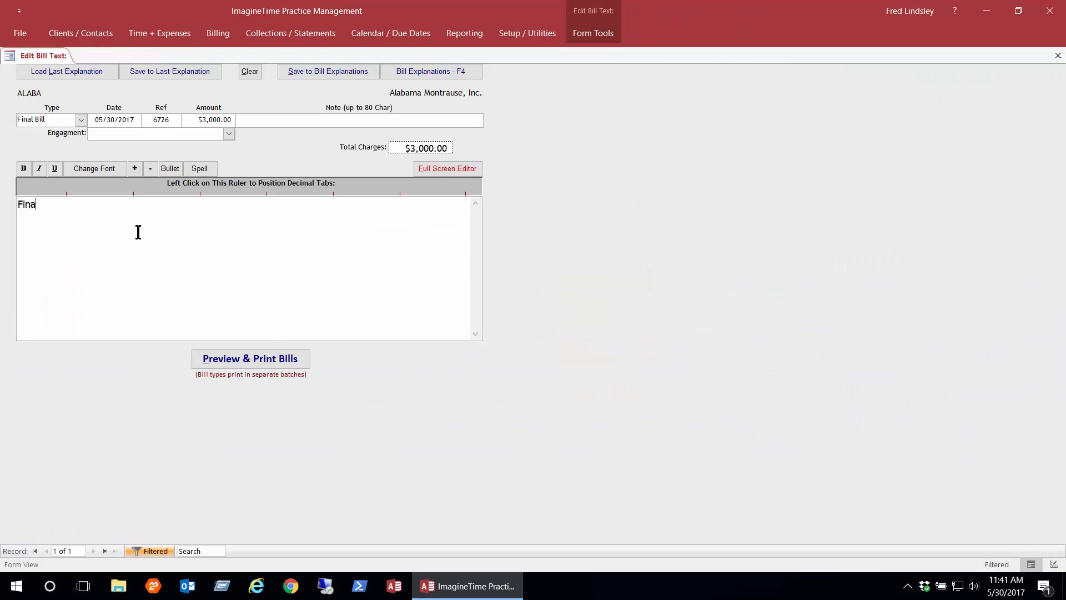
pyautogui.write('Final bill on audit')
pyautogui.click(232, 355)
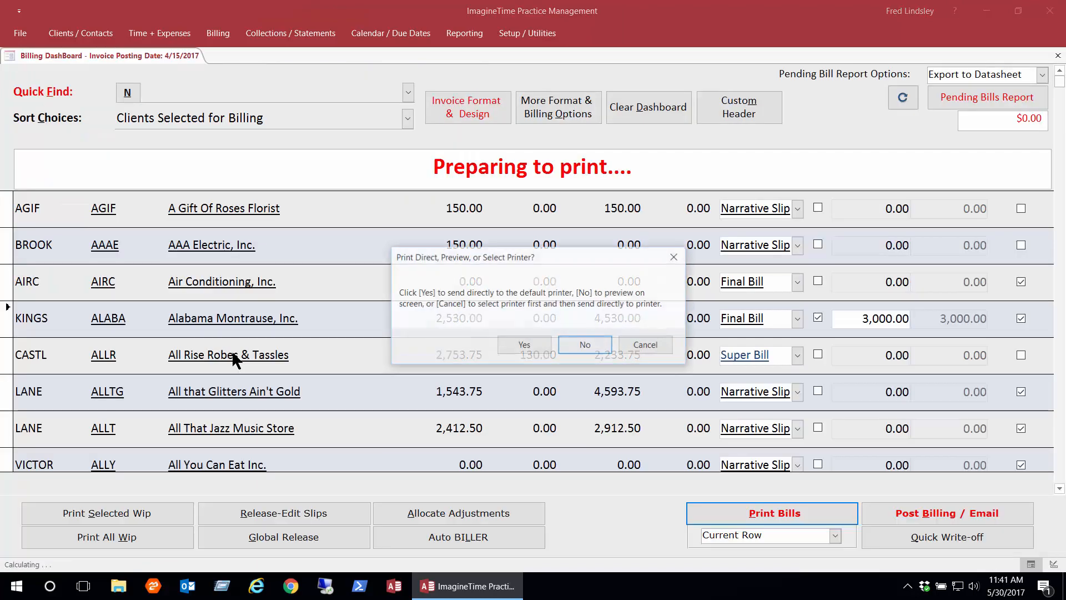
pyautogui.click(585, 342)
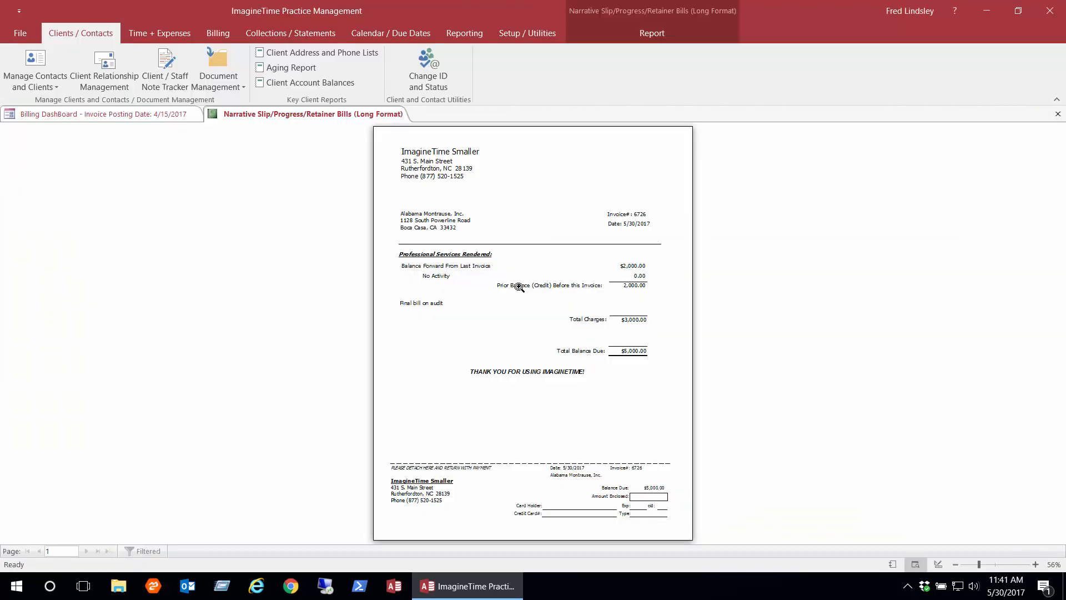
pyautogui.click(552, 366)
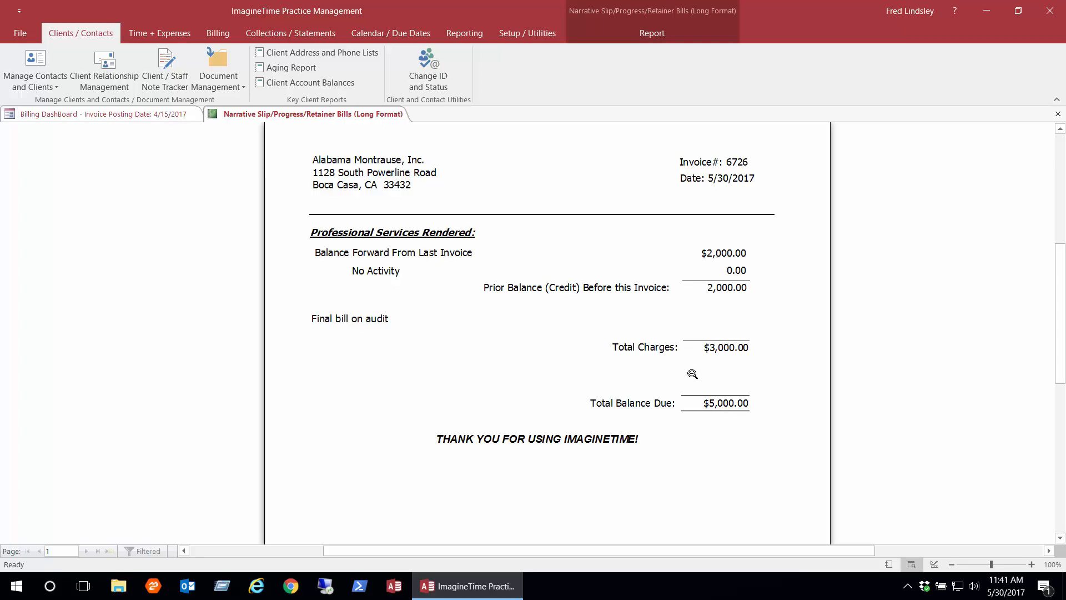
# - Close the bill preview and post Alabama Montrause, Inc.'s final bill without emailing it
pyautogui.click(1058, 114)
pyautogui.click(914, 514)
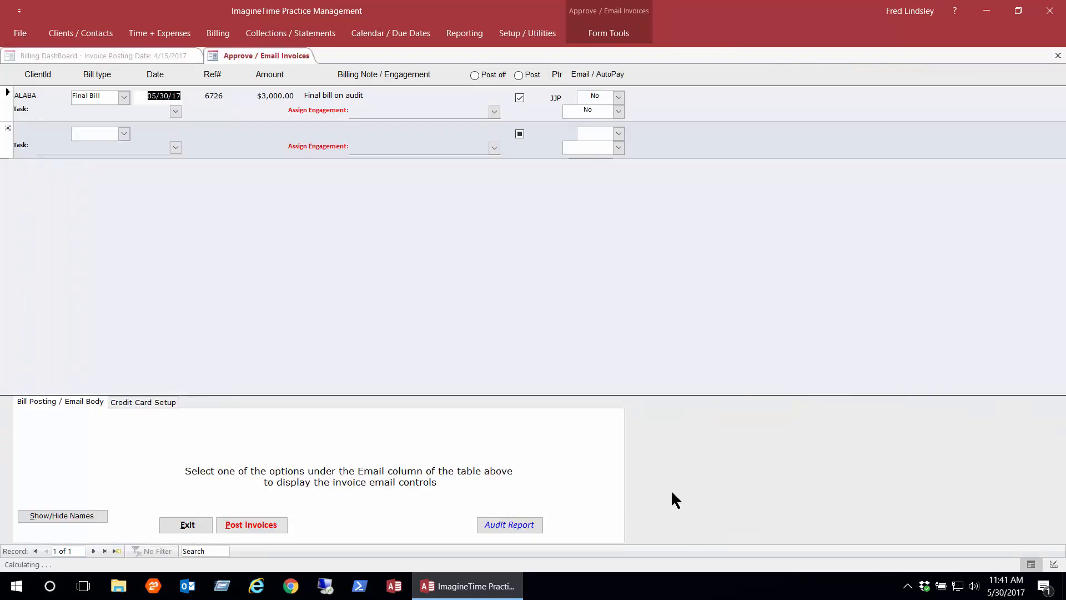
pyautogui.click(253, 525)
pyautogui.click(514, 336)
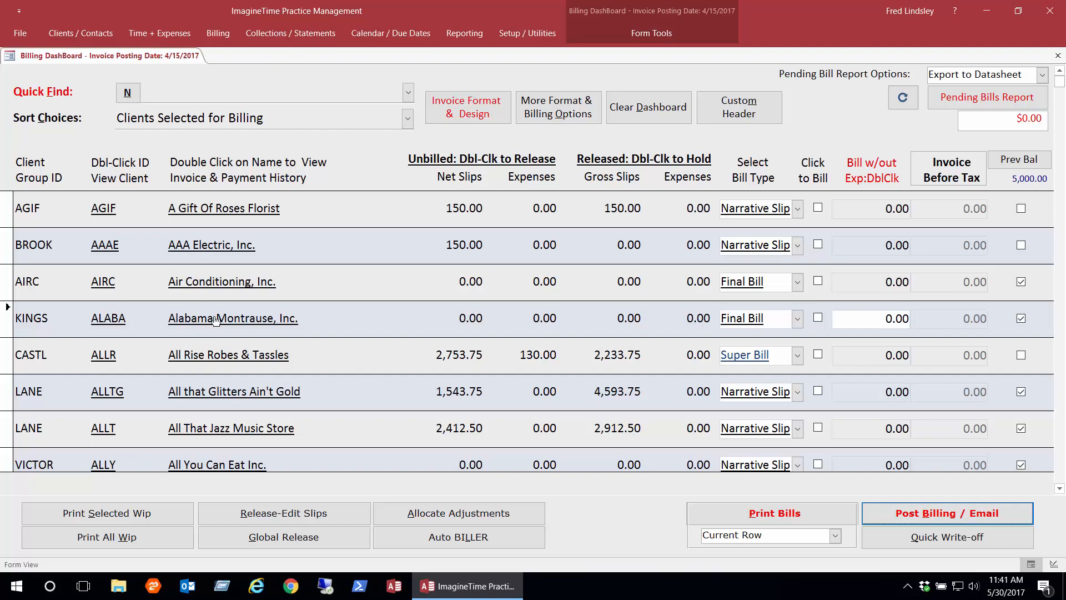
# - Display the invoice and payment history for Alabama Montrause, Inc
pyautogui.click(217, 33)
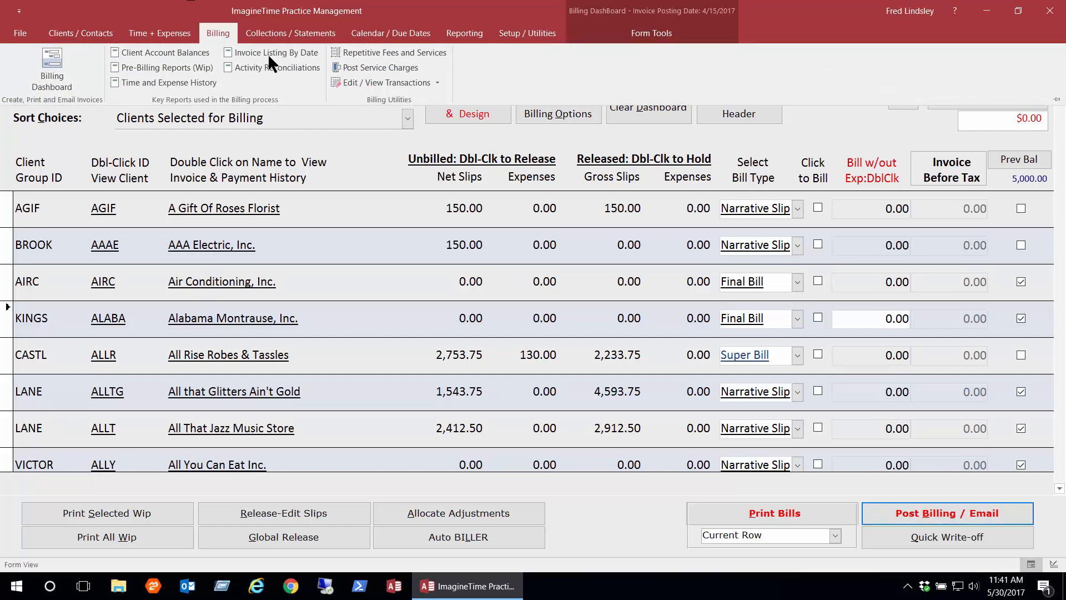
pyautogui.write('a')
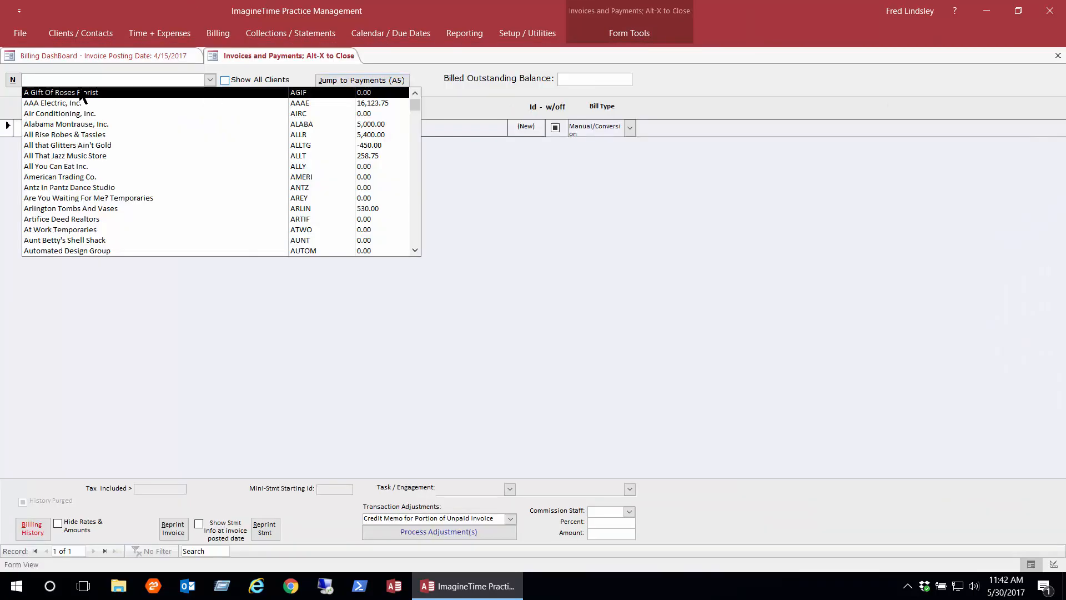
pyautogui.write('labama Montrause, Inc.')
pyautogui.press('Return')
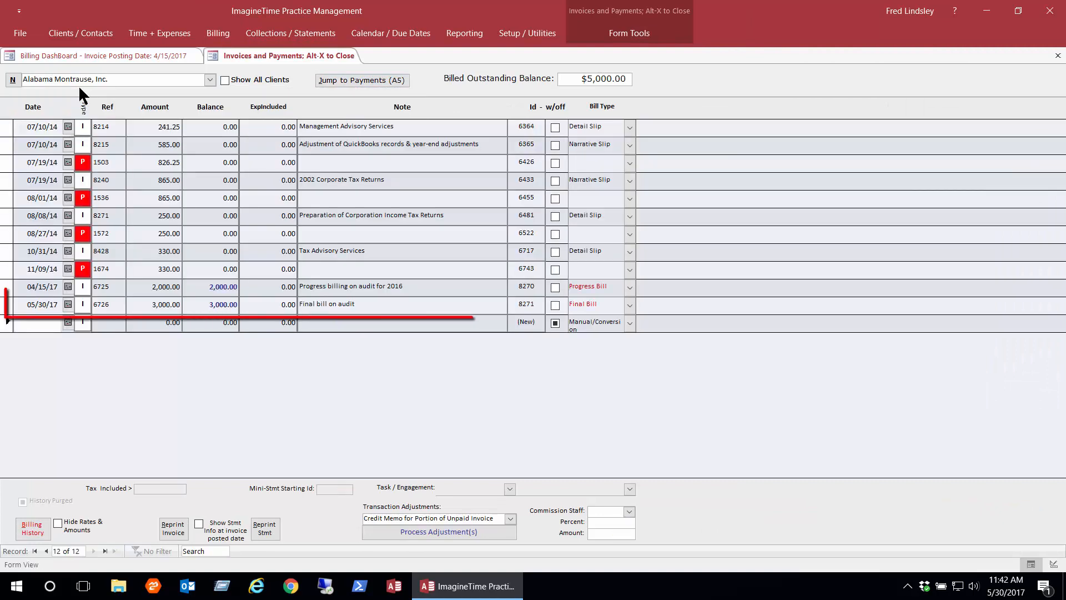
# - Examine the final bill's billing history report for its slips, applied progress billings and realization adjustments, and close the report
pyautogui.click(29, 304)
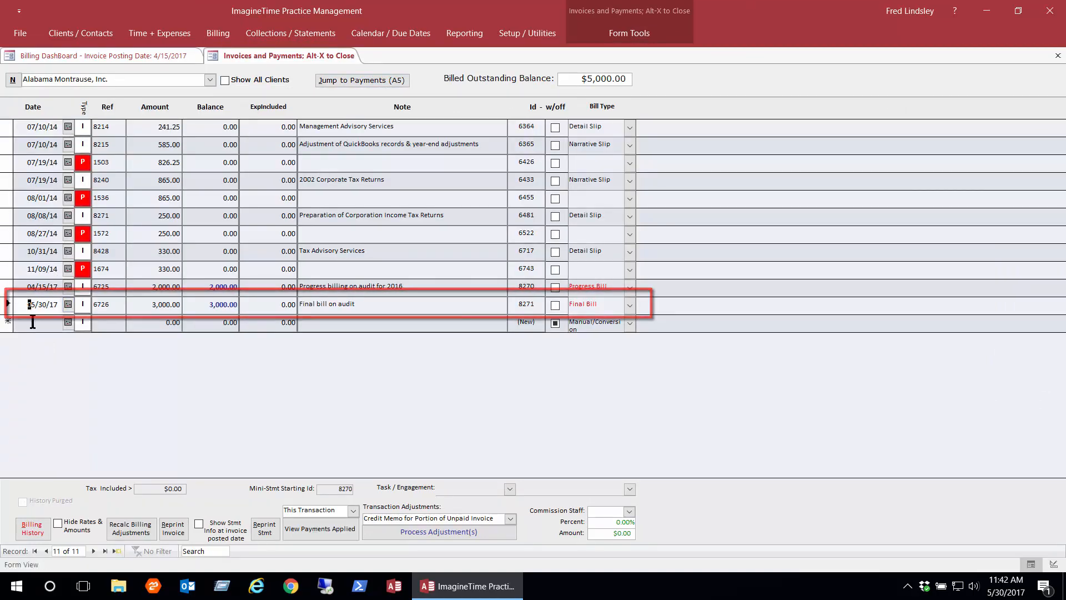
pyautogui.click(29, 533)
pyautogui.click(461, 234)
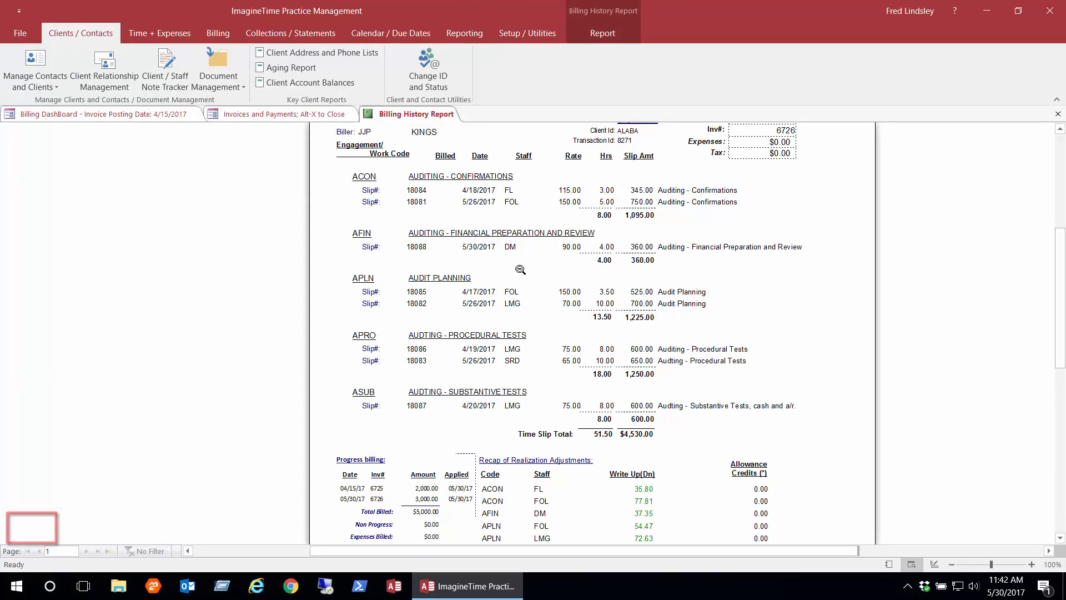
pyautogui.scroll(1, 565, 217)
pyautogui.scroll(-2, 650, 395)
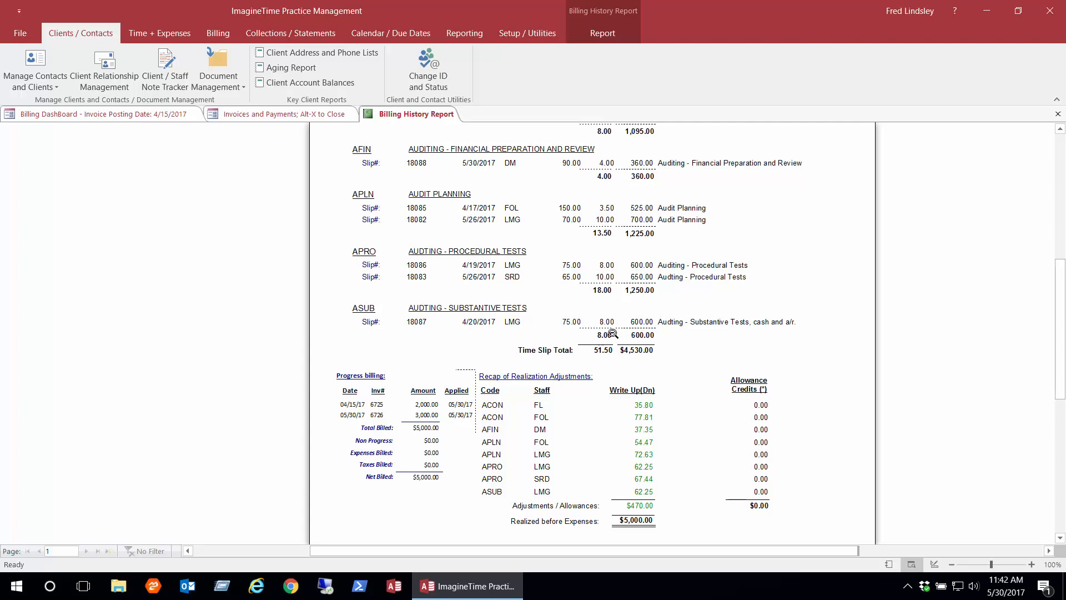
pyautogui.click(1058, 114)
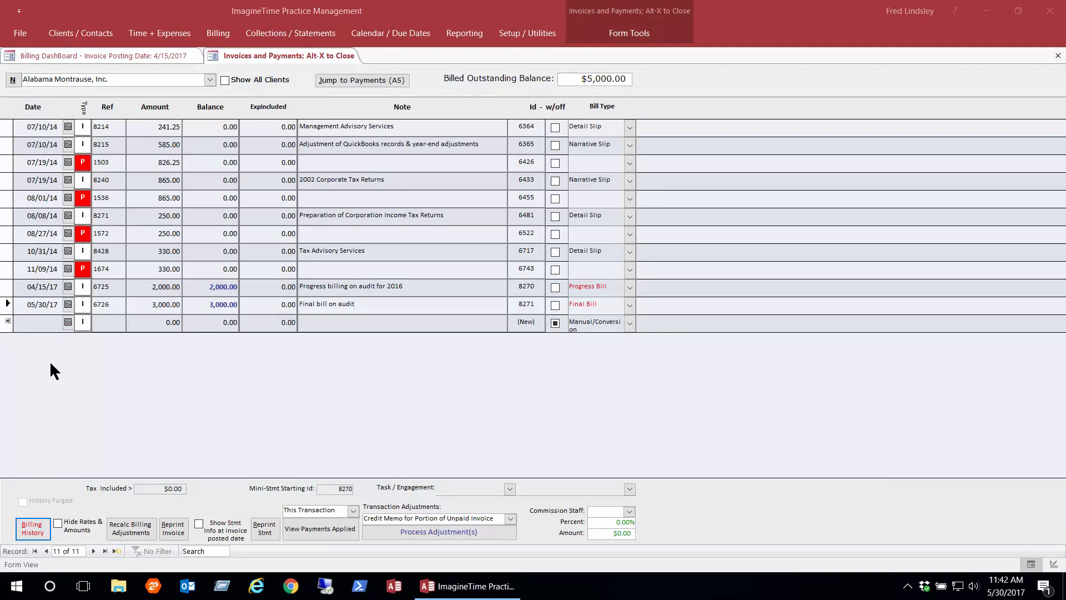
# - Reverse the 05/30/17 final bill to a progress bill, confirm the reversal, and close the invoice history
pyautogui.click(2, 308)
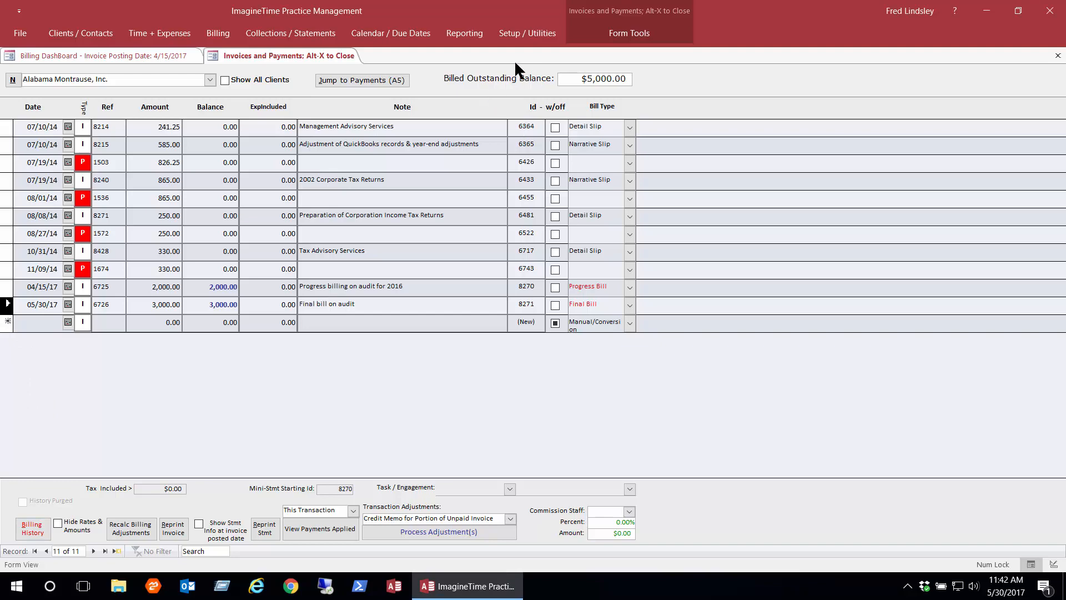
pyautogui.click(635, 32)
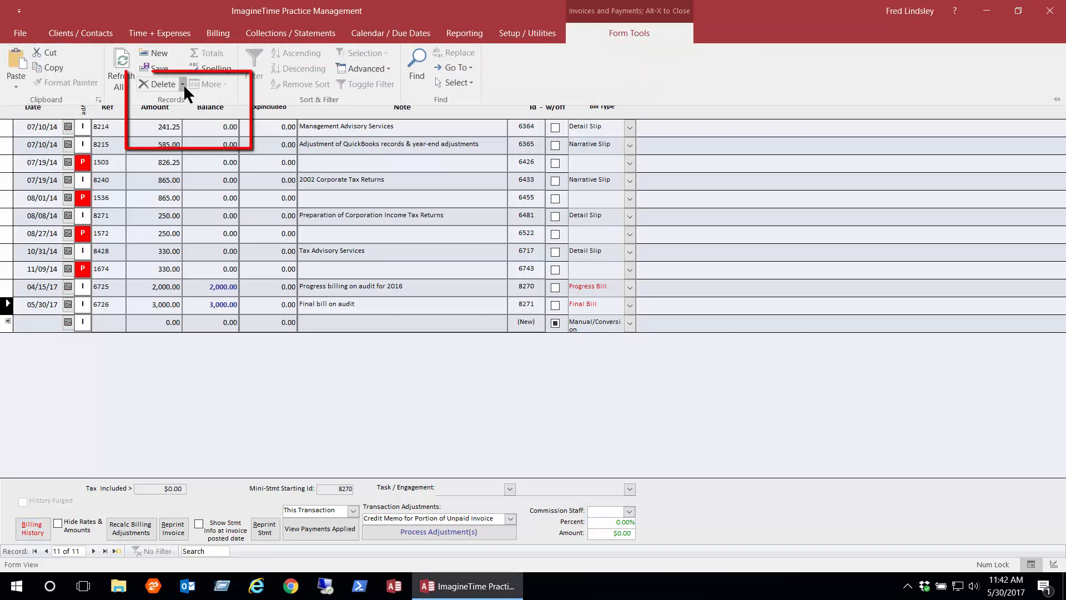
pyautogui.click(183, 85)
pyautogui.click(193, 120)
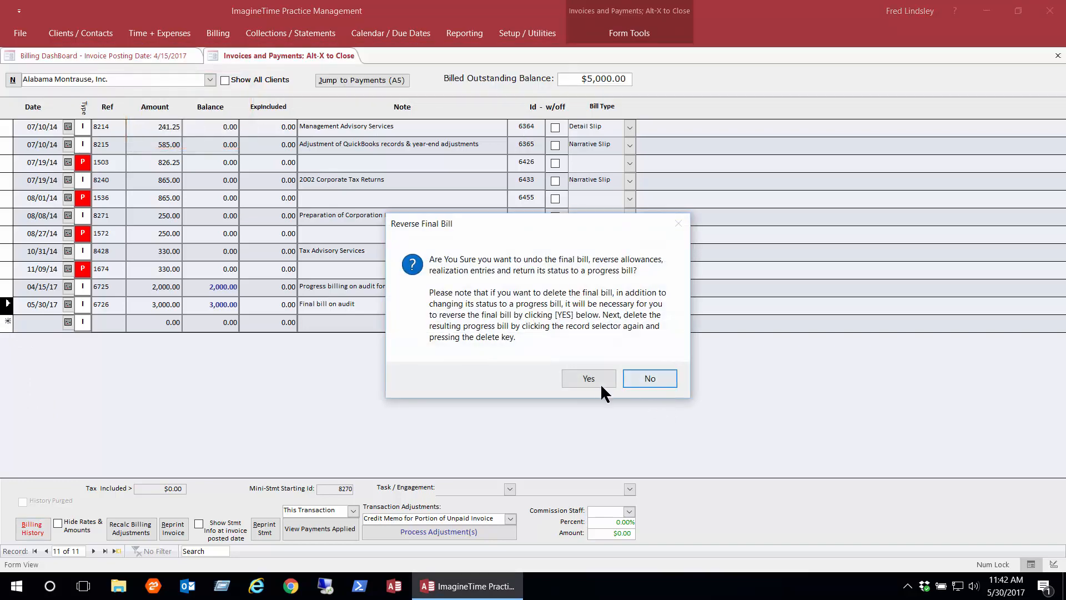
pyautogui.click(599, 382)
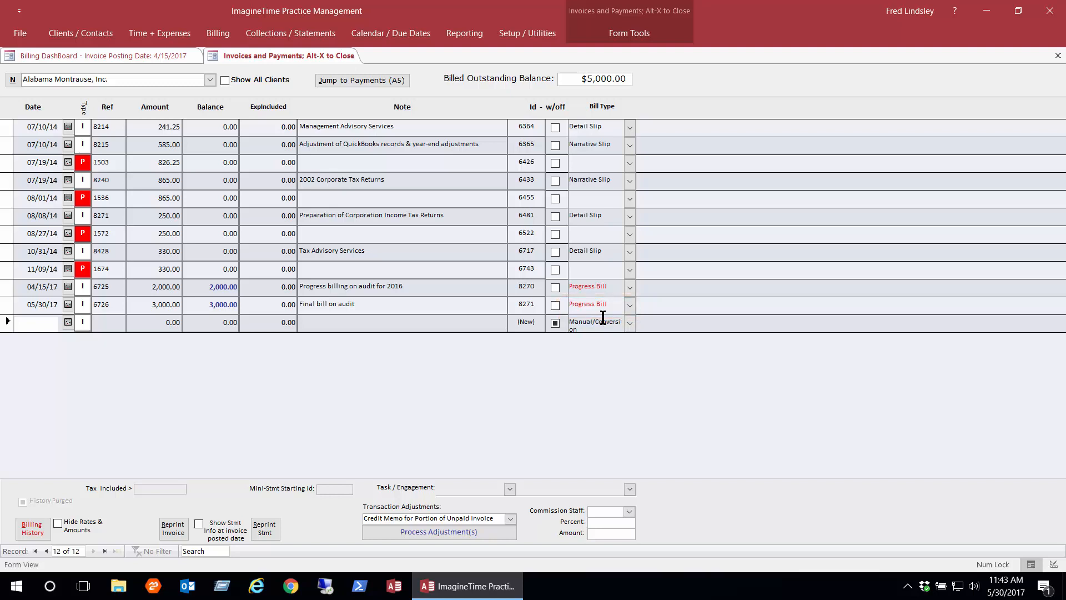
pyautogui.click(1058, 56)
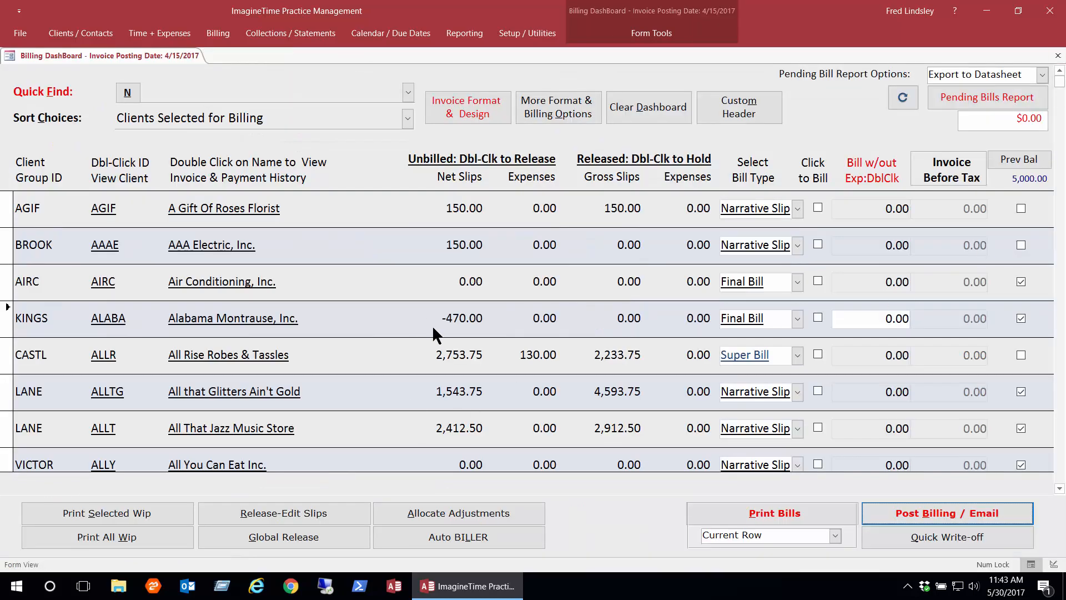
# - Check Alabama Montrause, Inc.'s unbilled net slips on the billing dashboard and generate its unbilled time and expense report
pyautogui.moveTo(436, 317); pyautogui.dragTo(507, 320)
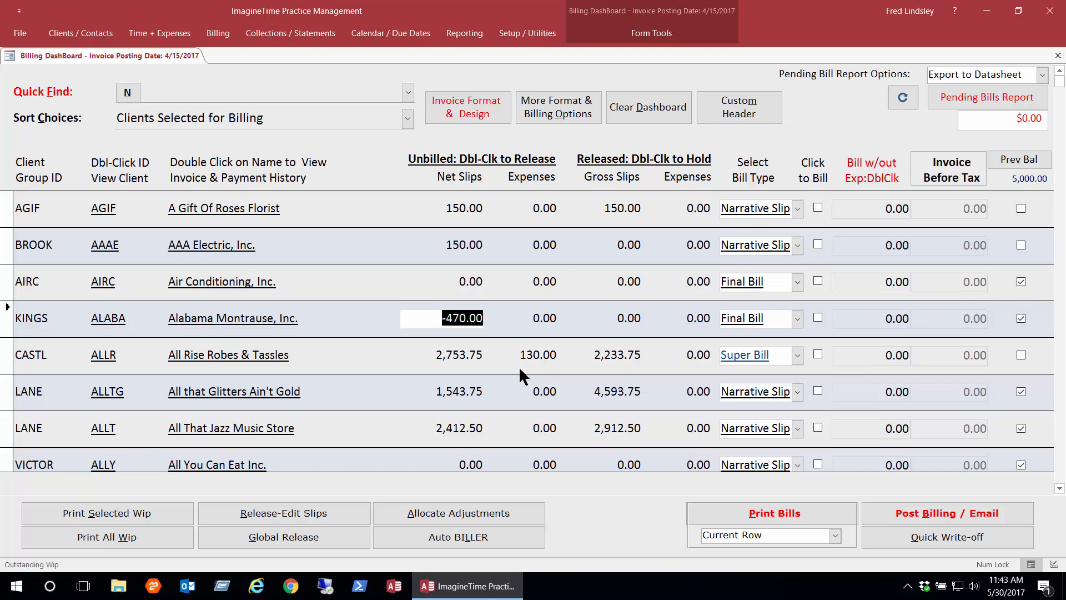
pyautogui.click(55, 512)
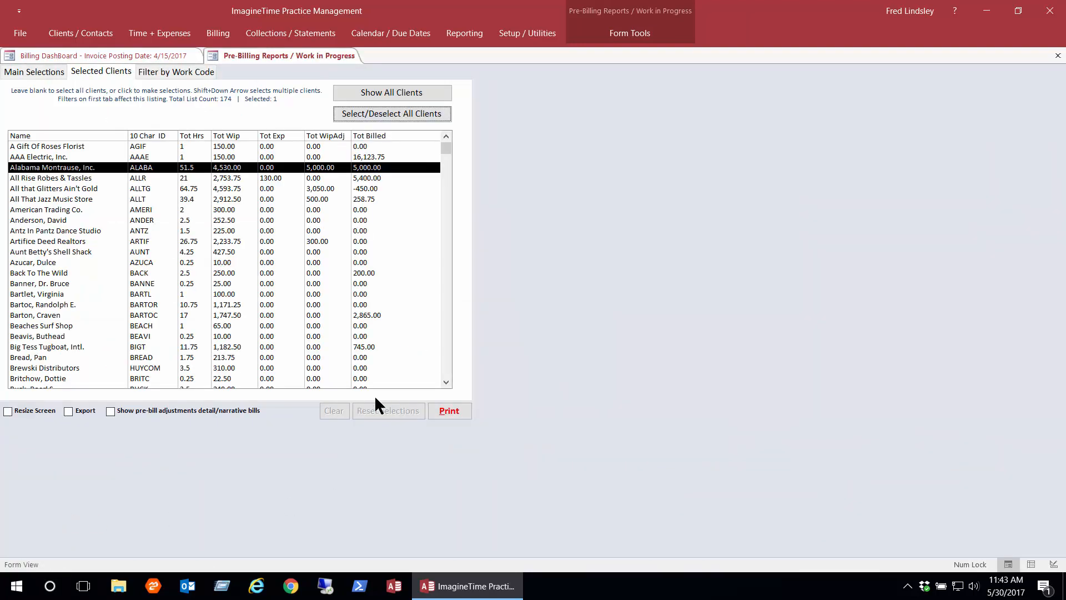
pyautogui.click(445, 409)
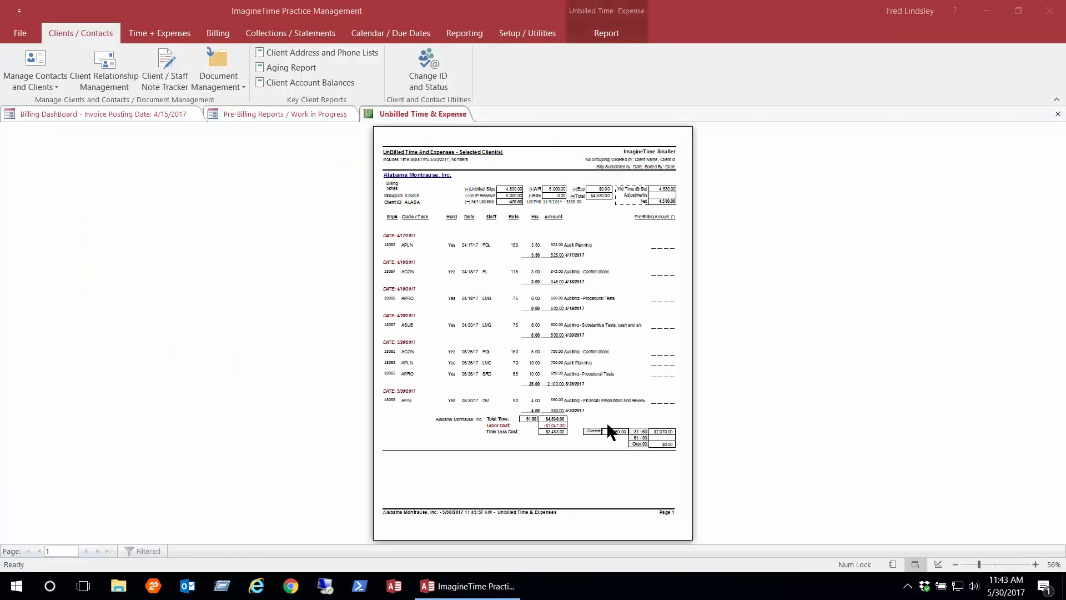
# - Examine the unbilled time and expense report's slips, net unbilled figures and totals, and close it together with the pre-billing reports screen
pyautogui.click(525, 438)
pyautogui.scroll(6, 526, 443)
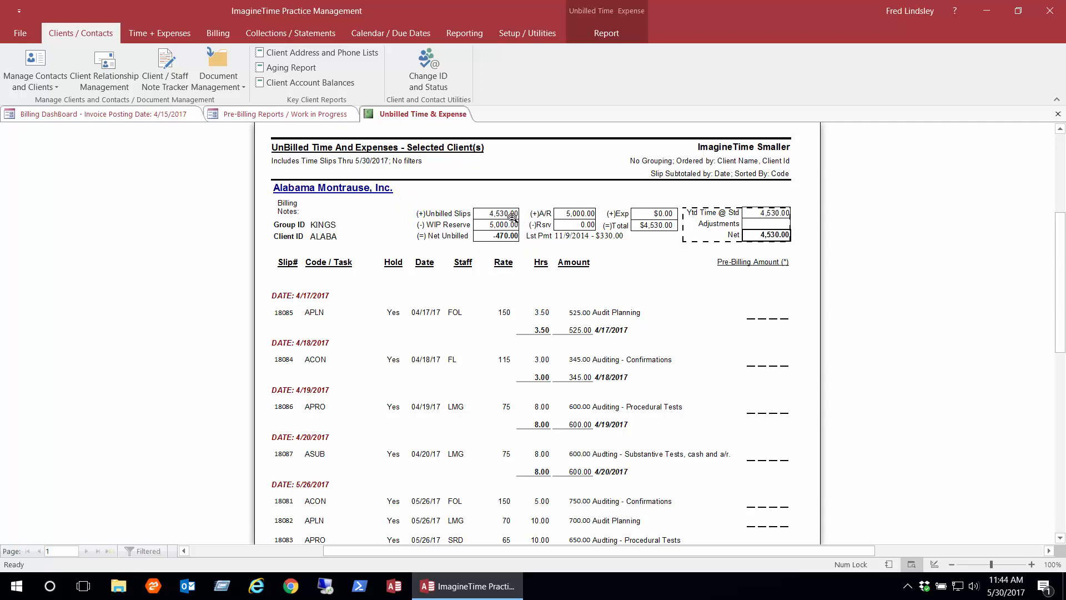
pyautogui.scroll(-5, 512, 216)
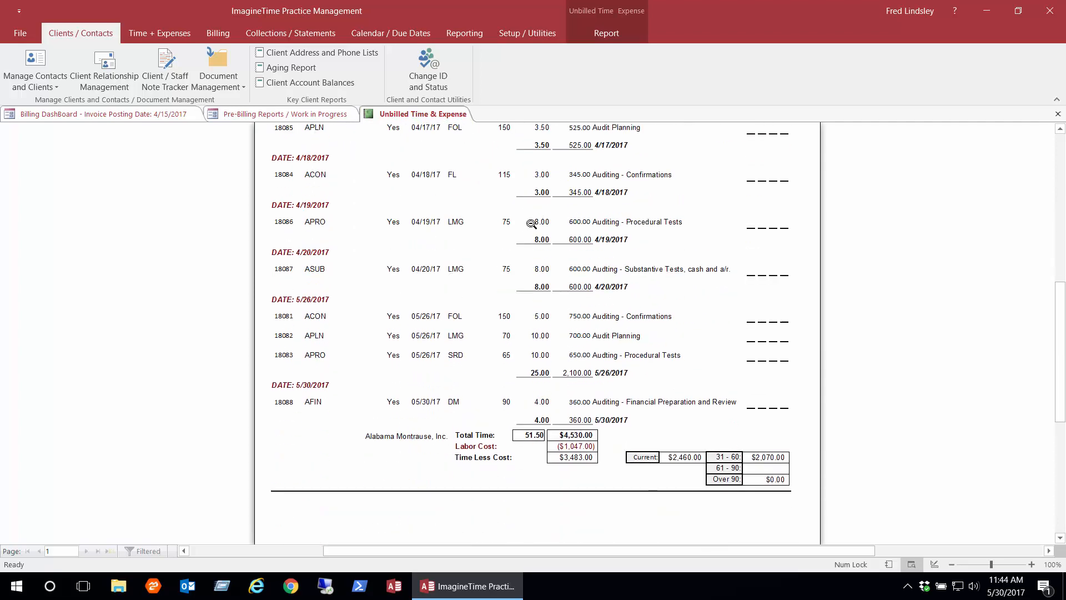
pyautogui.scroll(1, 543, 239)
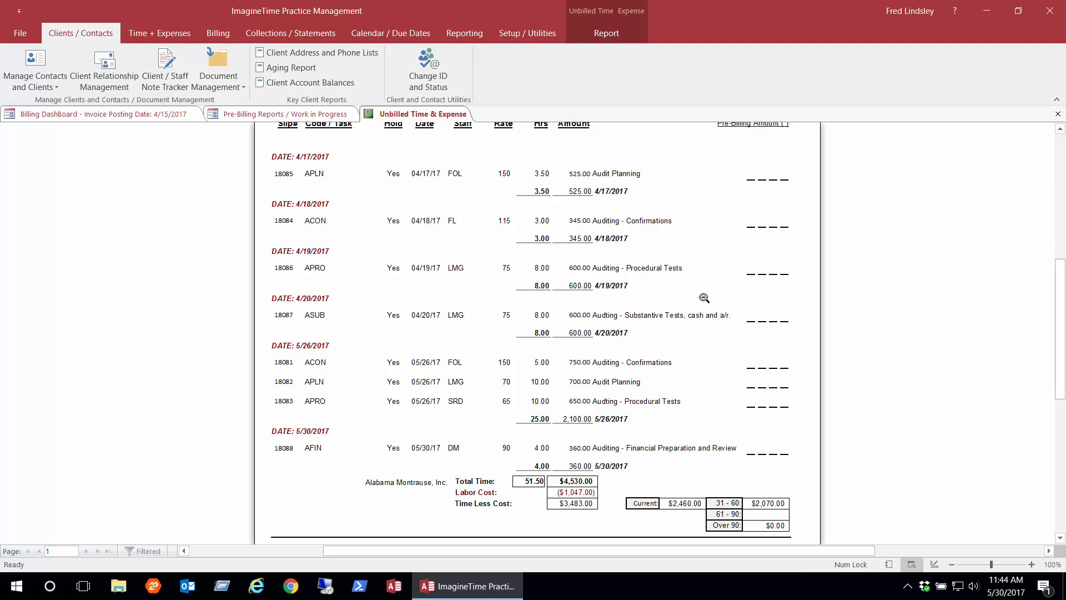
pyautogui.click(1058, 113)
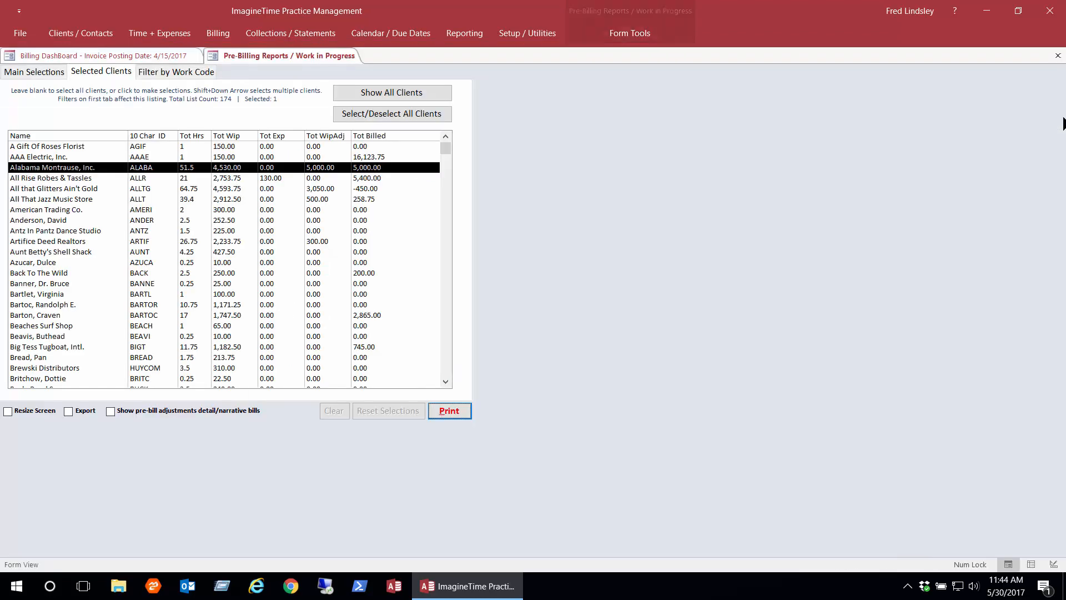
pyautogui.click(1058, 56)
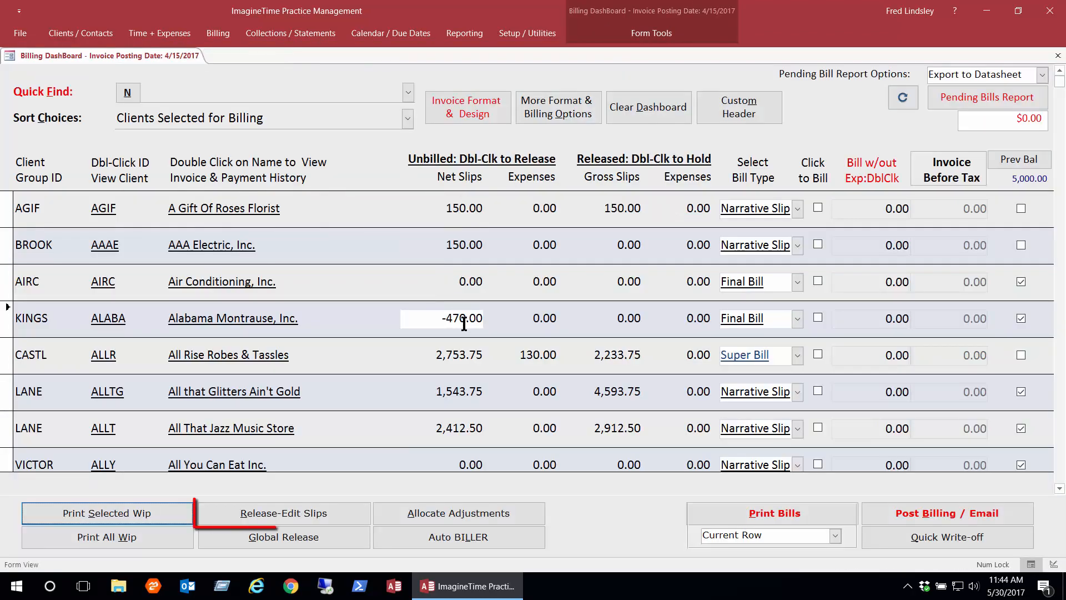
# - Tag all Alabama Montrause, Inc. slips, clear them against the $2,000 and $3,000 progress bills with weighted average allocation, and close the slip entry
pyautogui.click(256, 517)
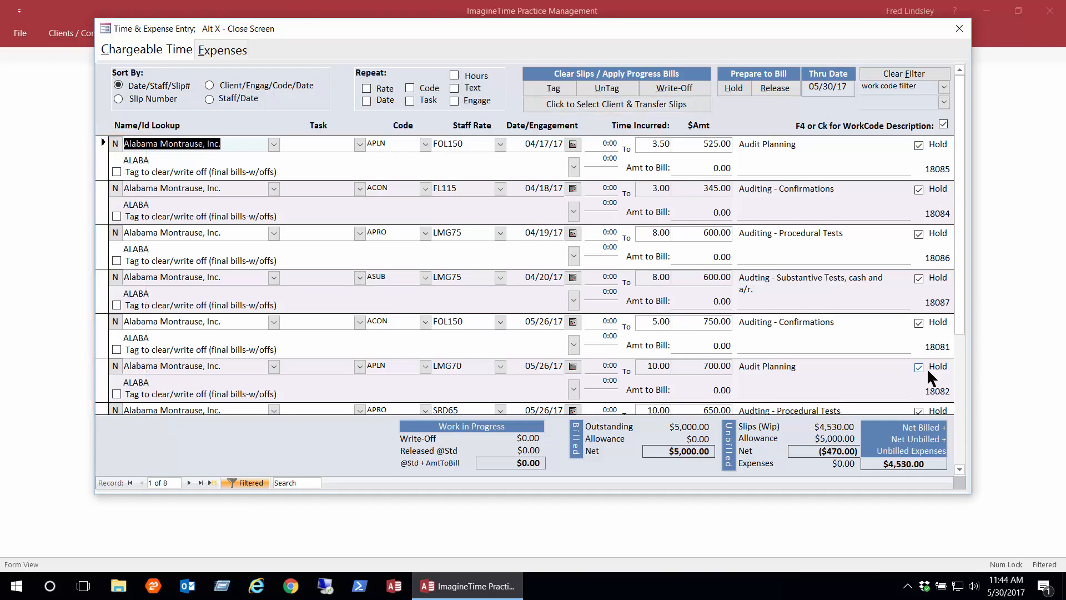
pyautogui.click(555, 87)
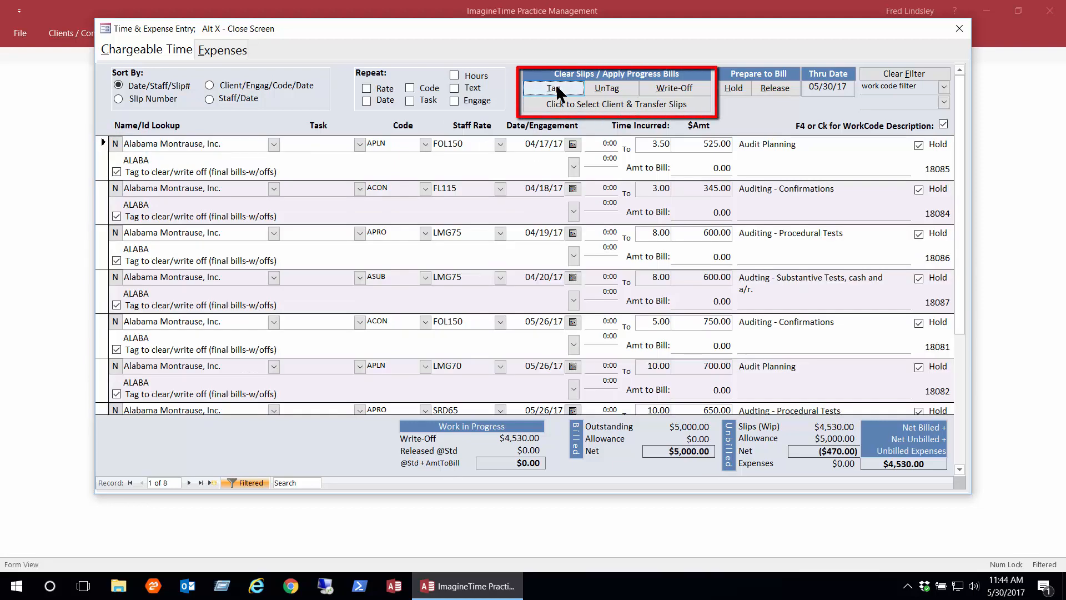
pyautogui.click(680, 86)
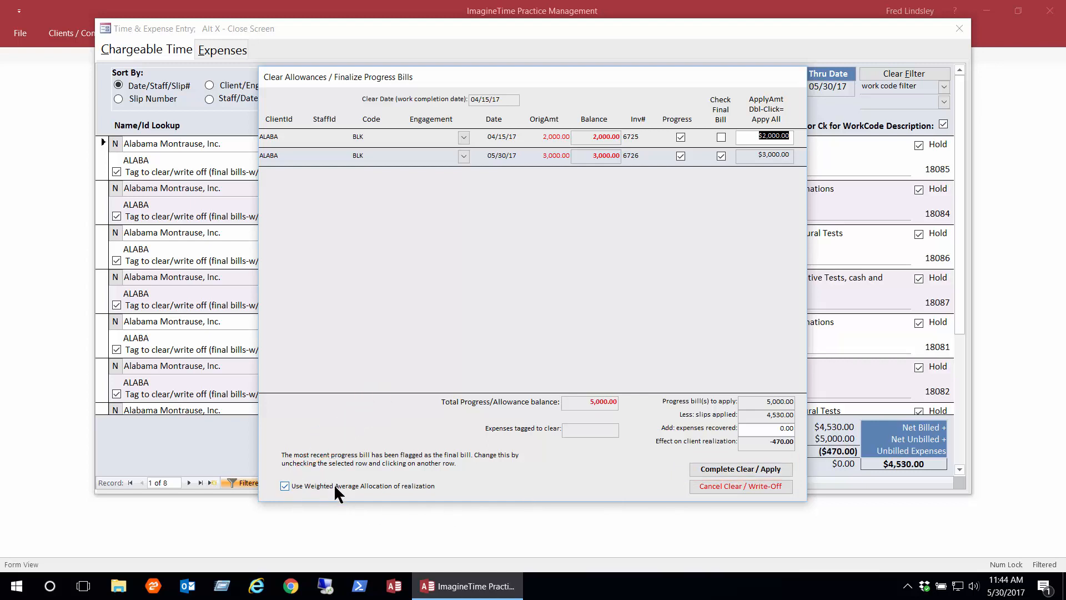
pyautogui.click(740, 471)
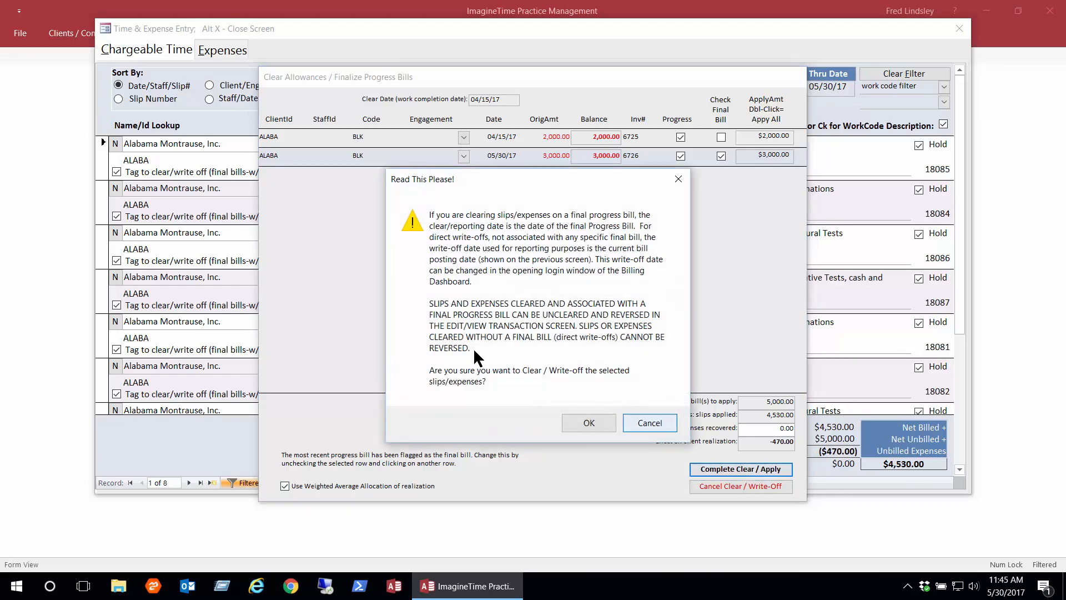
pyautogui.click(571, 418)
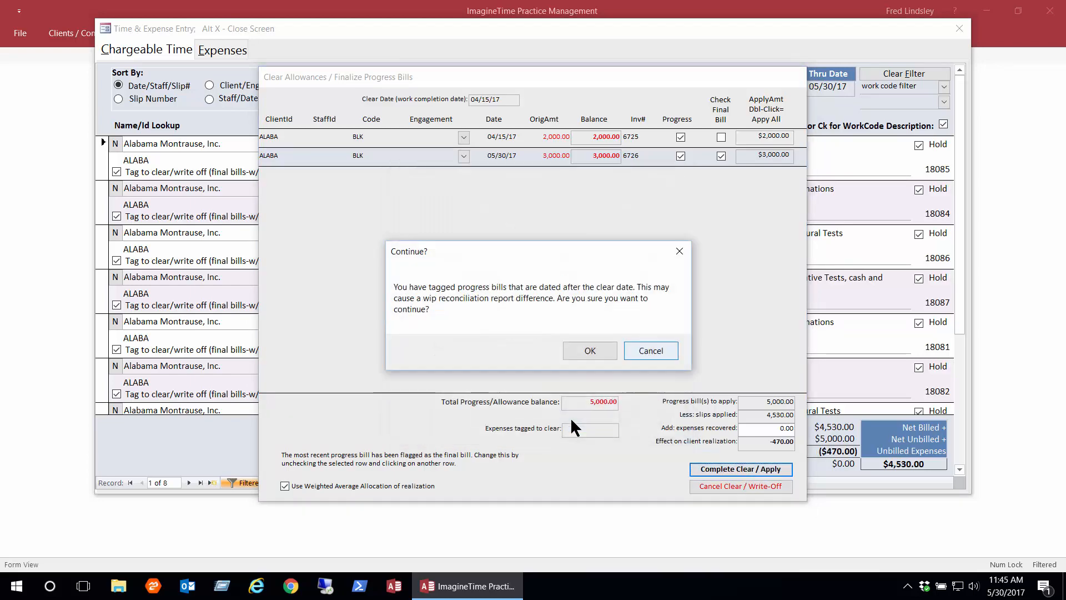
pyautogui.click(589, 351)
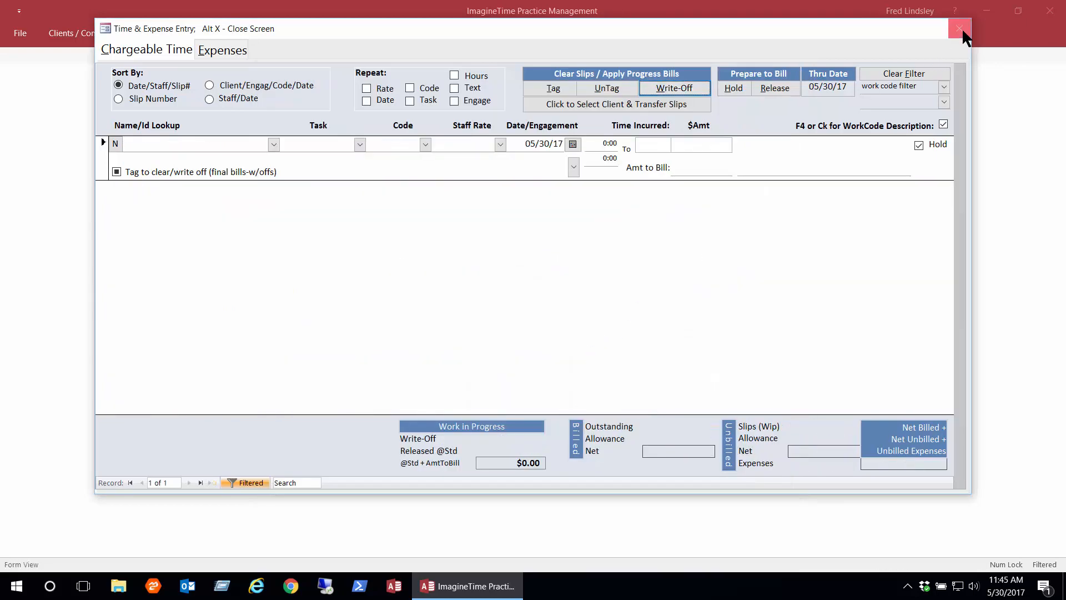
pyautogui.click(959, 28)
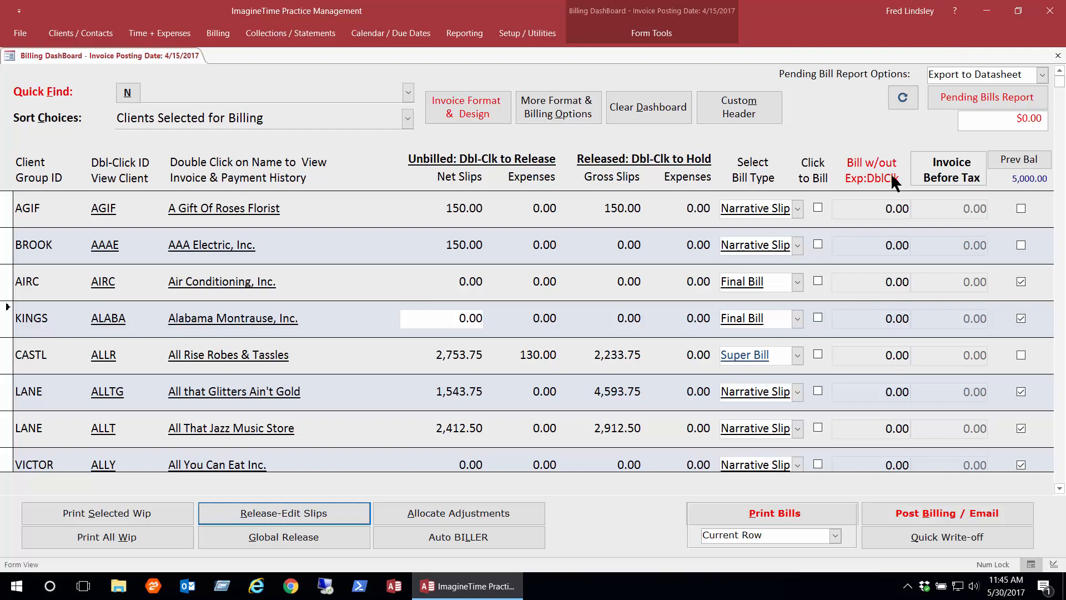
# - Review the 05/30/17 final bill's billing history report from Alabama Montrause, Inc.'s invoice and payment history, and close the report
pyautogui.click(232, 319)
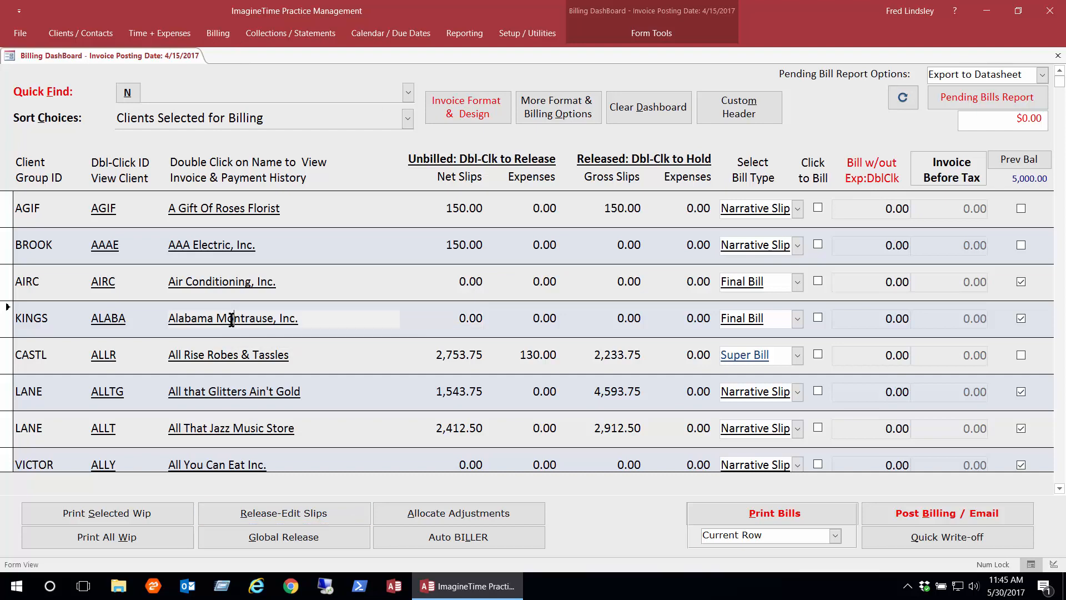
pyautogui.doubleClick(232, 320)
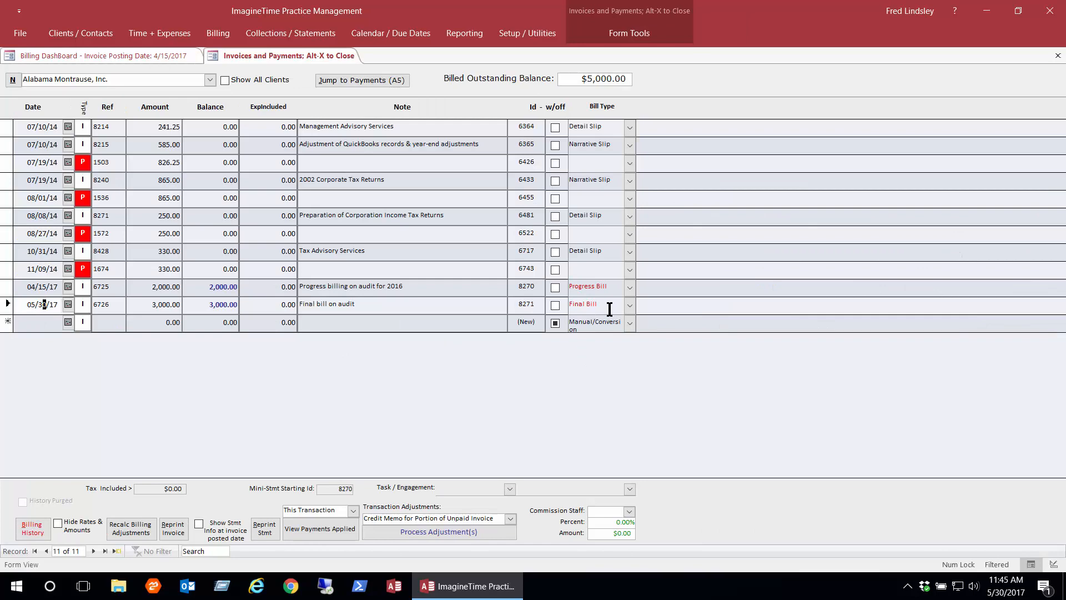
pyautogui.click(30, 530)
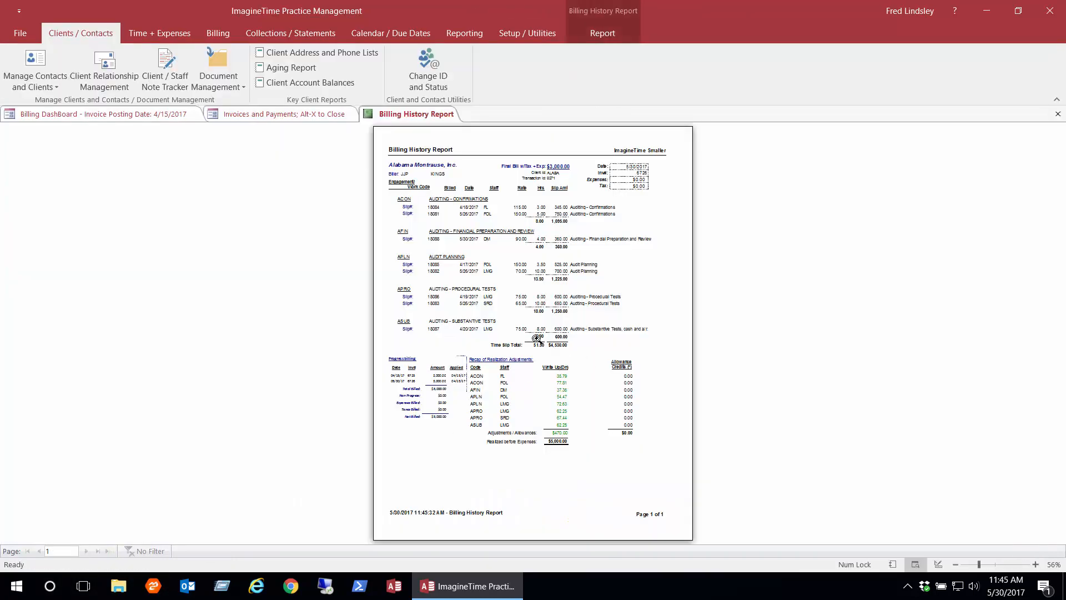
pyautogui.click(534, 339)
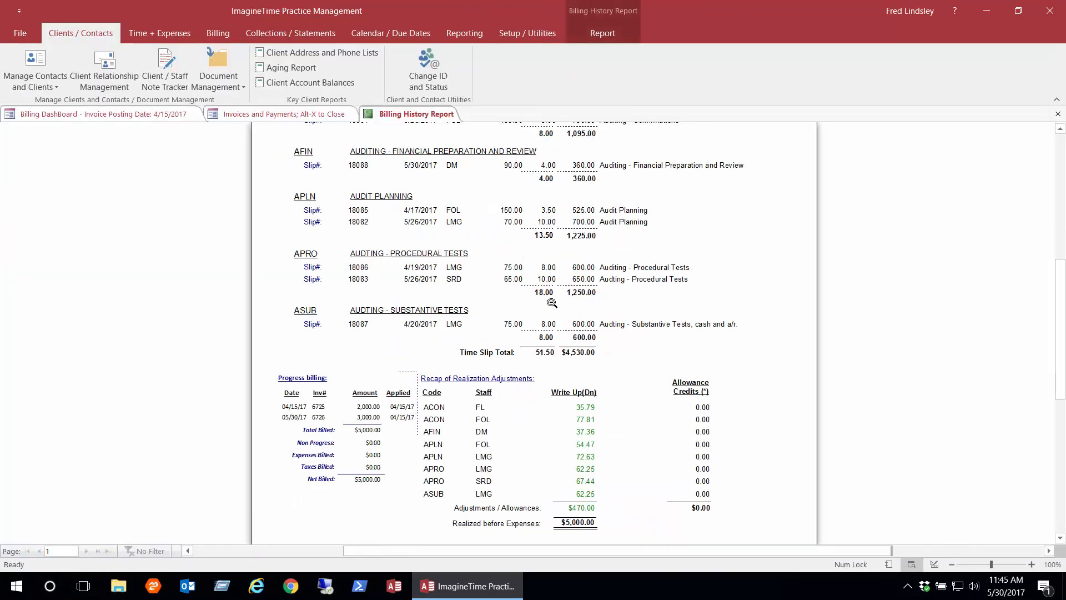
pyautogui.click(1058, 114)
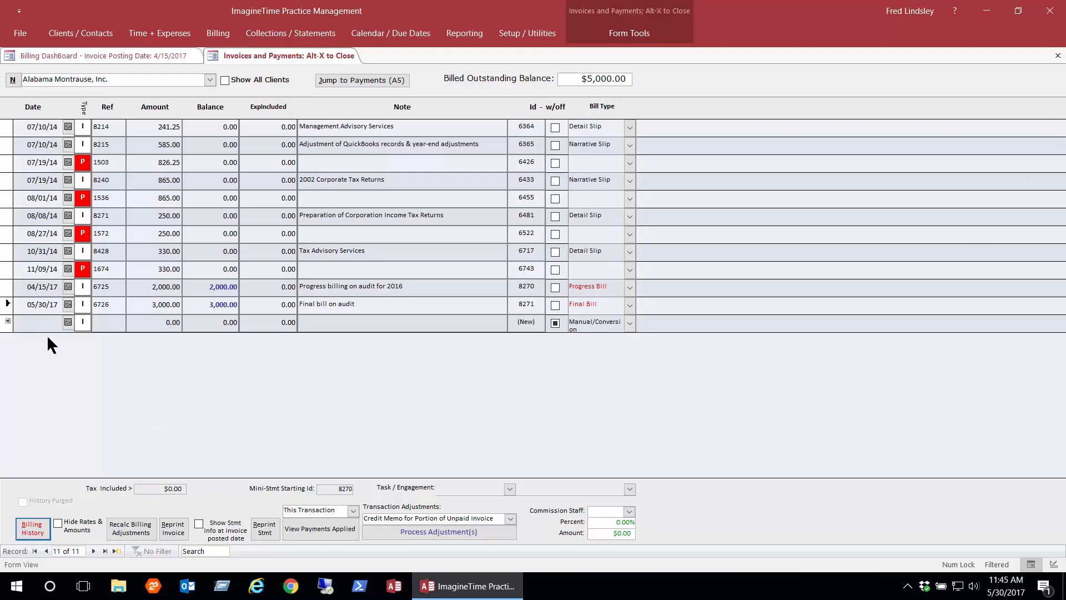
# - Reverse the 05/30/17 final bill to a progress bill, delete that $3,000 transaction with confirmation, and close the invoice history
pyautogui.click(6, 303)
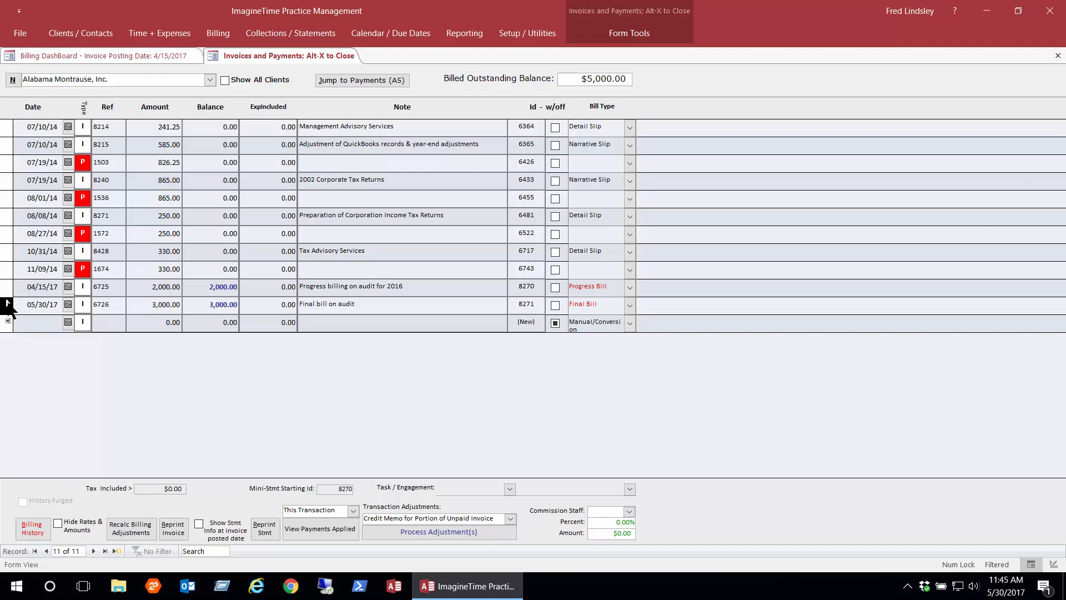
pyautogui.press('Delete')
pyautogui.click(586, 378)
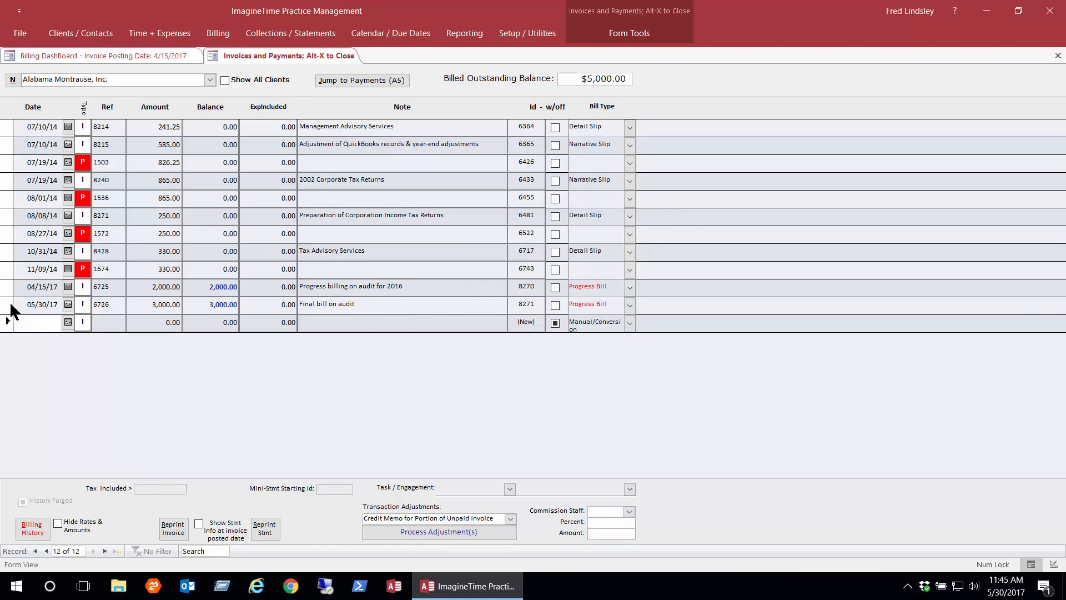
pyautogui.click(11, 304)
pyautogui.press('Delete')
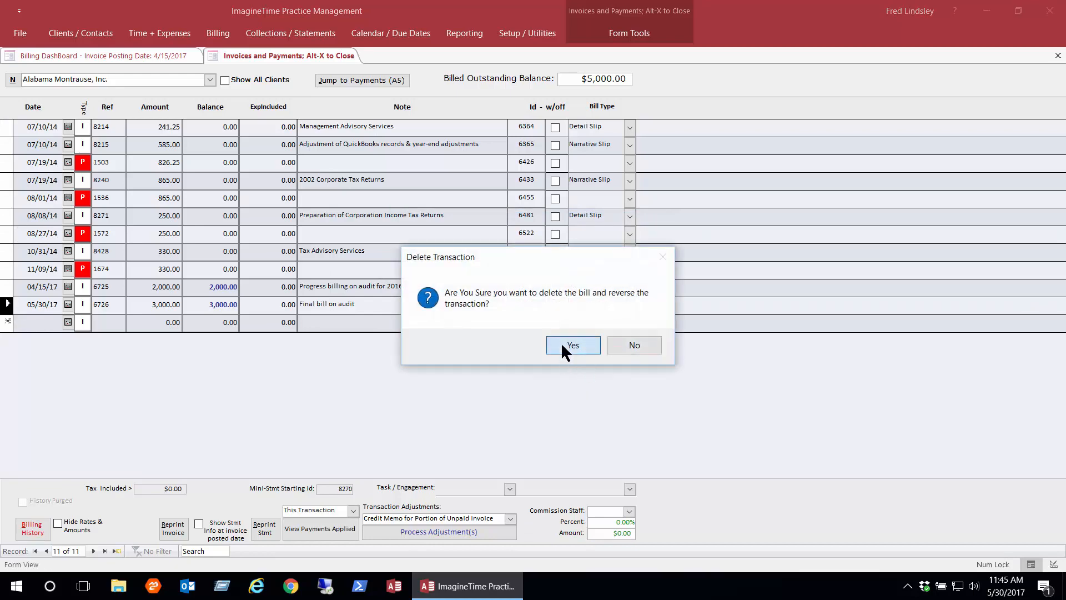
pyautogui.click(568, 347)
pyautogui.click(1057, 56)
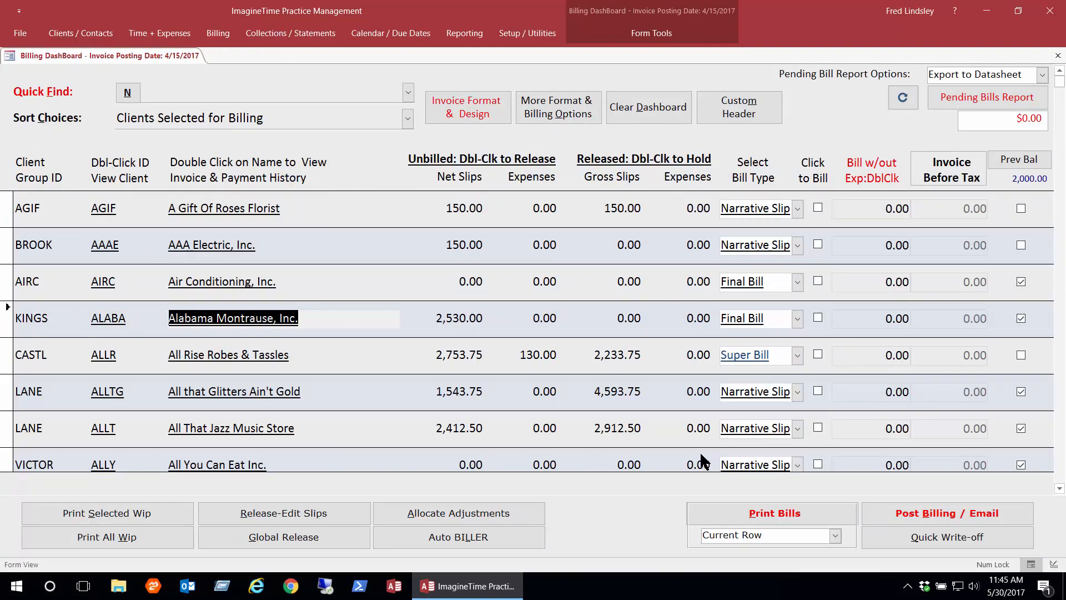
# - Change Alabama Montrause, Inc.'s bill type to Super Bill and open its SuperBill setup
pyautogui.click(798, 319)
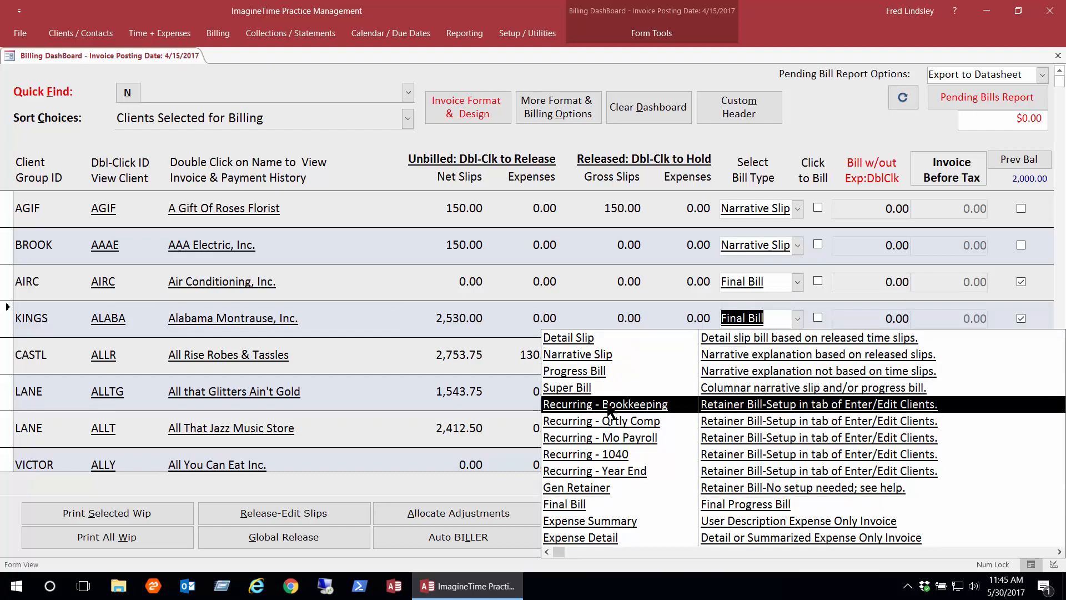
pyautogui.click(595, 388)
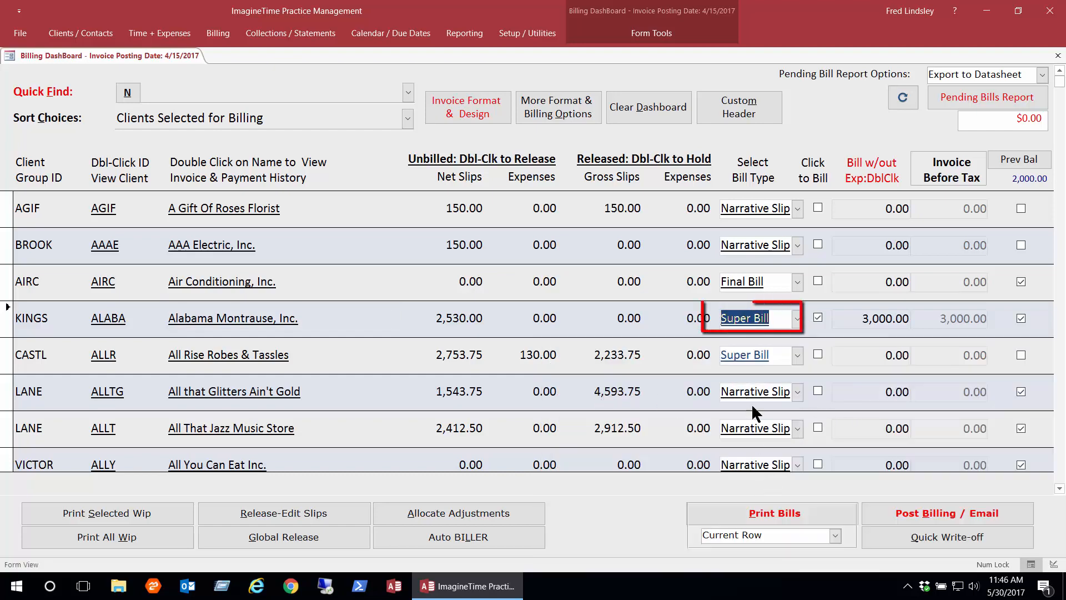
pyautogui.doubleClick(745, 321)
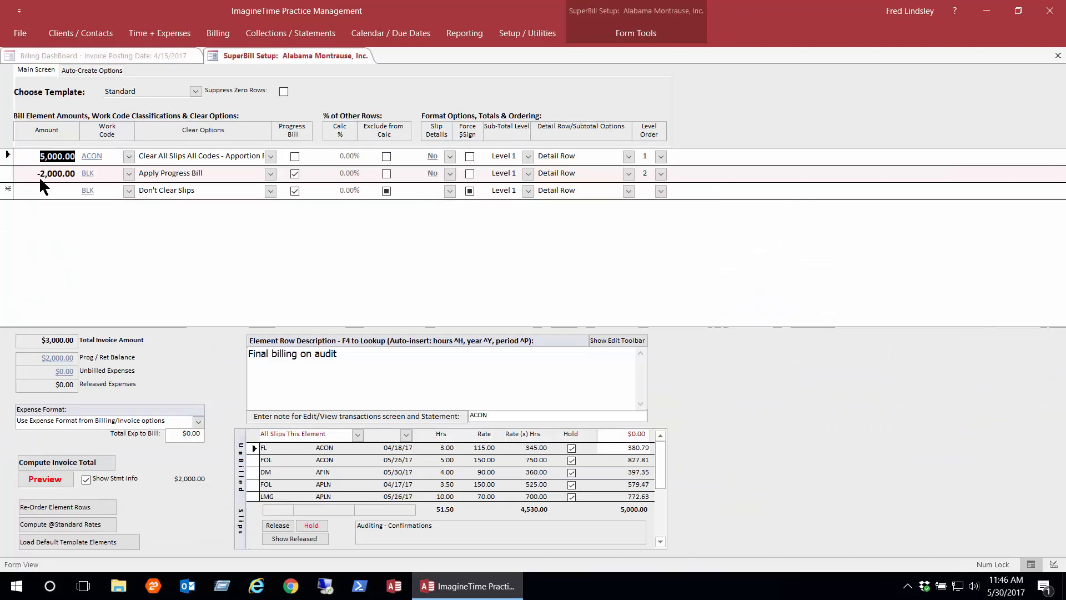
# - Extend the 5,000.00 element's description to "Final billing on audit - total engagement dollars" and check its slip allocation
pyautogui.click(26, 160)
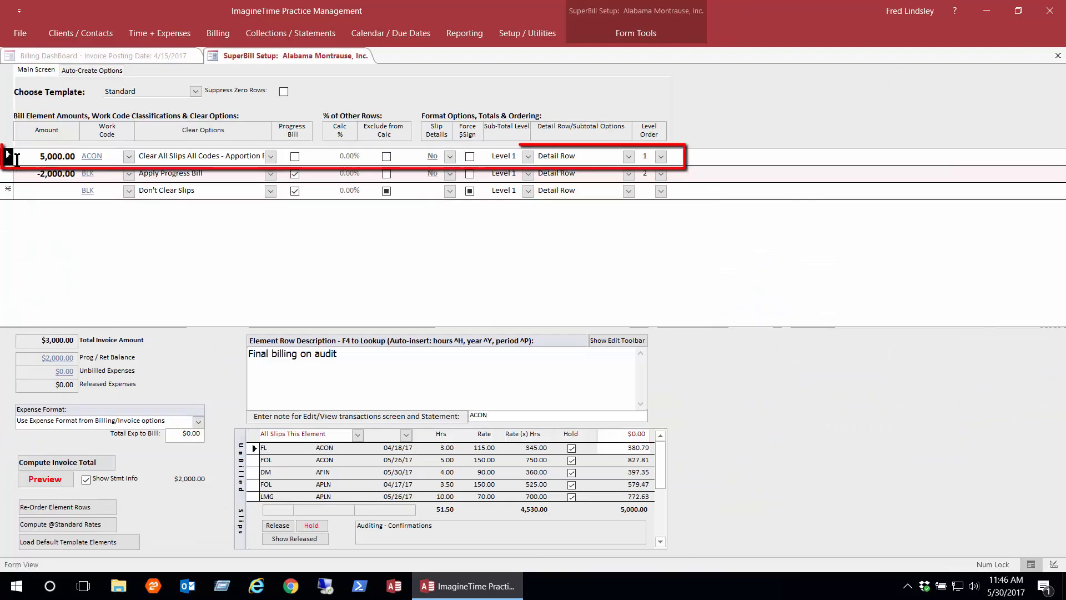
pyautogui.moveTo(26, 160); pyautogui.dragTo(101, 163)
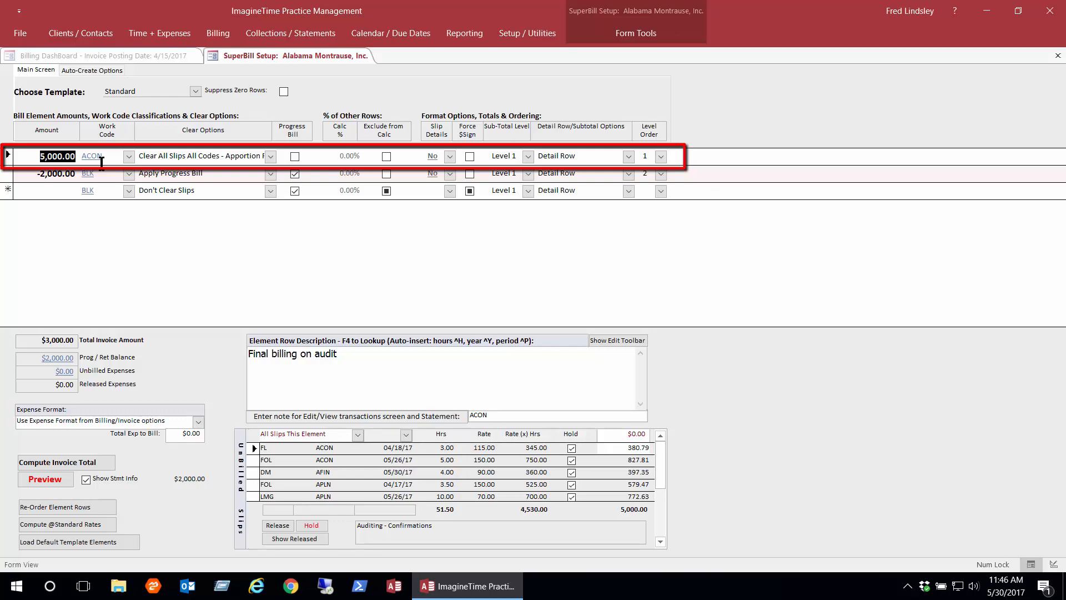
pyautogui.click(349, 354)
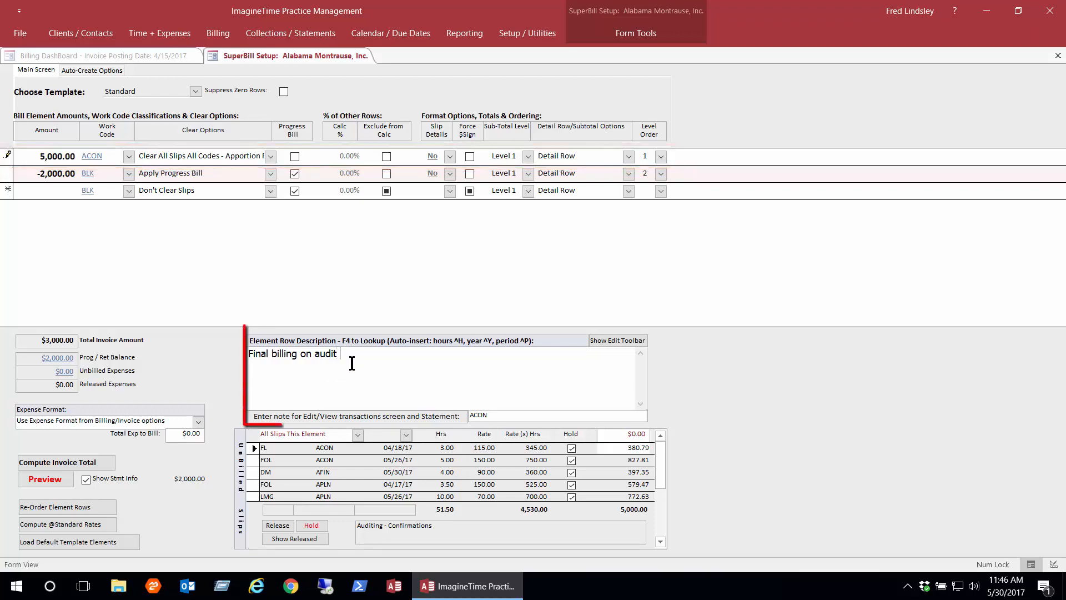
pyautogui.write('- total e')
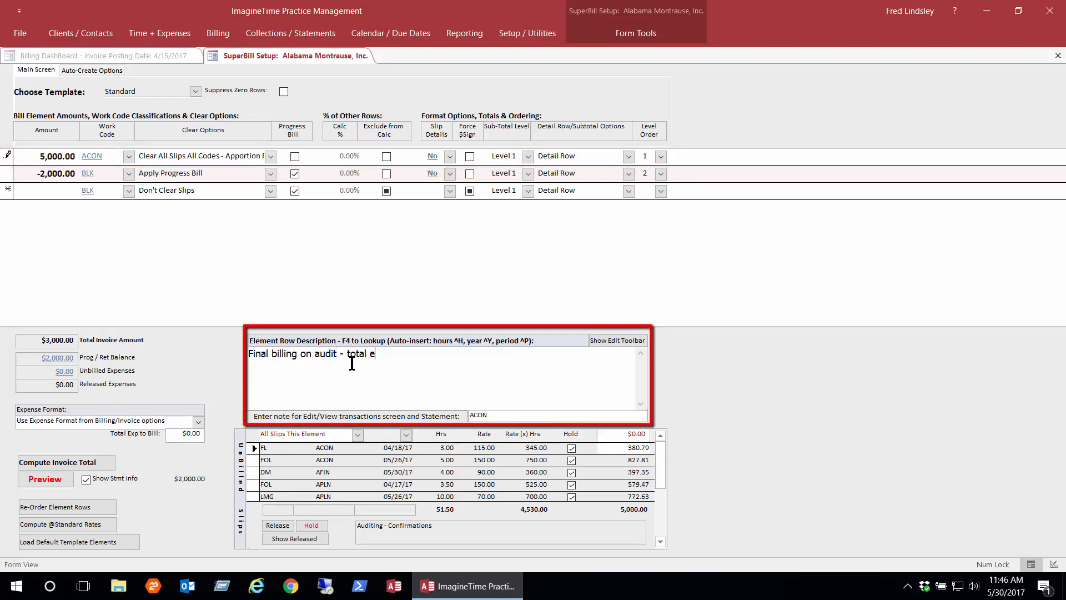
pyautogui.write('ngagement dollars')
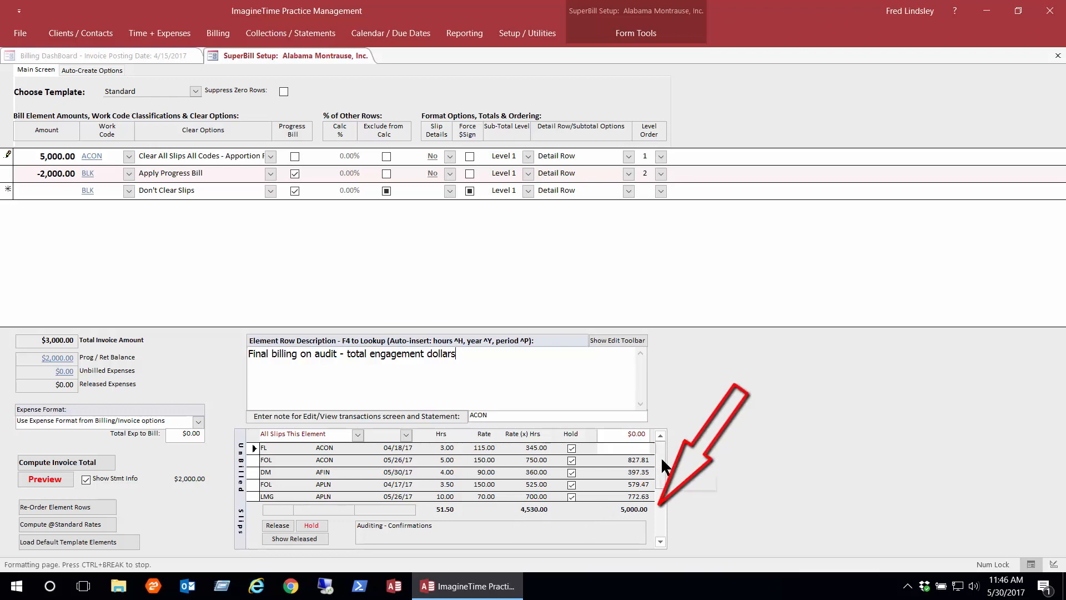
pyautogui.click(655, 448)
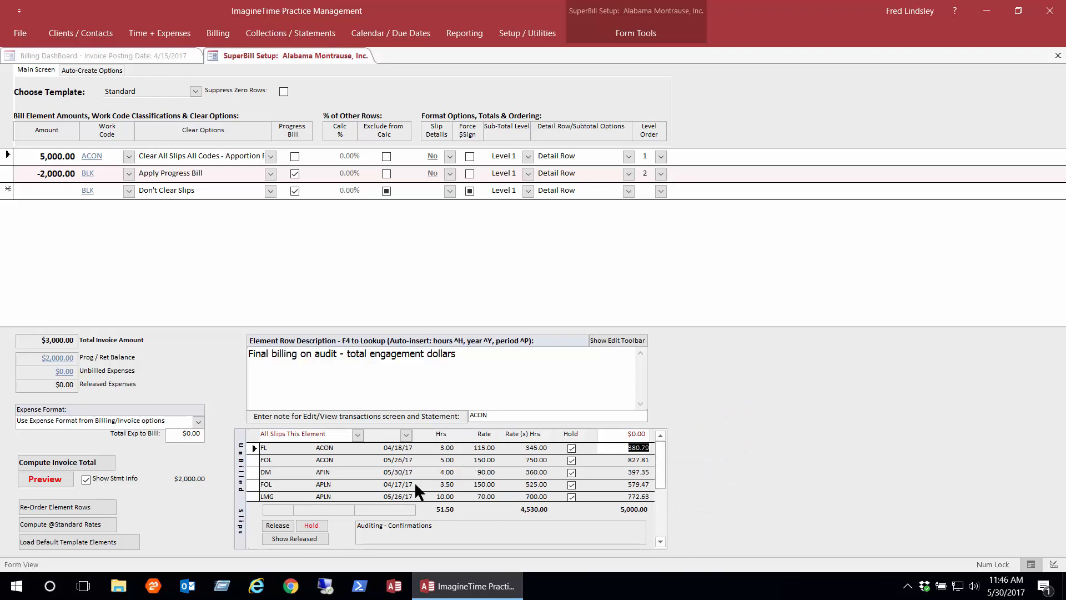
# - Apply $2,000.00 of the 04/15/17 progress bill for the previous progress billing row, and preview the super bill
pyautogui.click(9, 156)
pyautogui.click(9, 173)
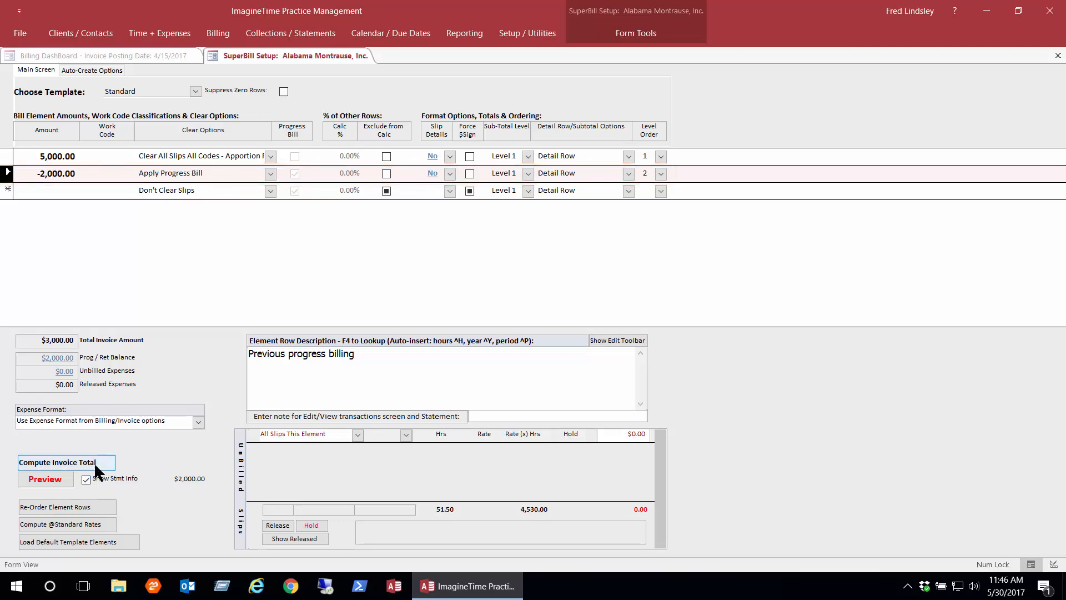
pyautogui.click(46, 360)
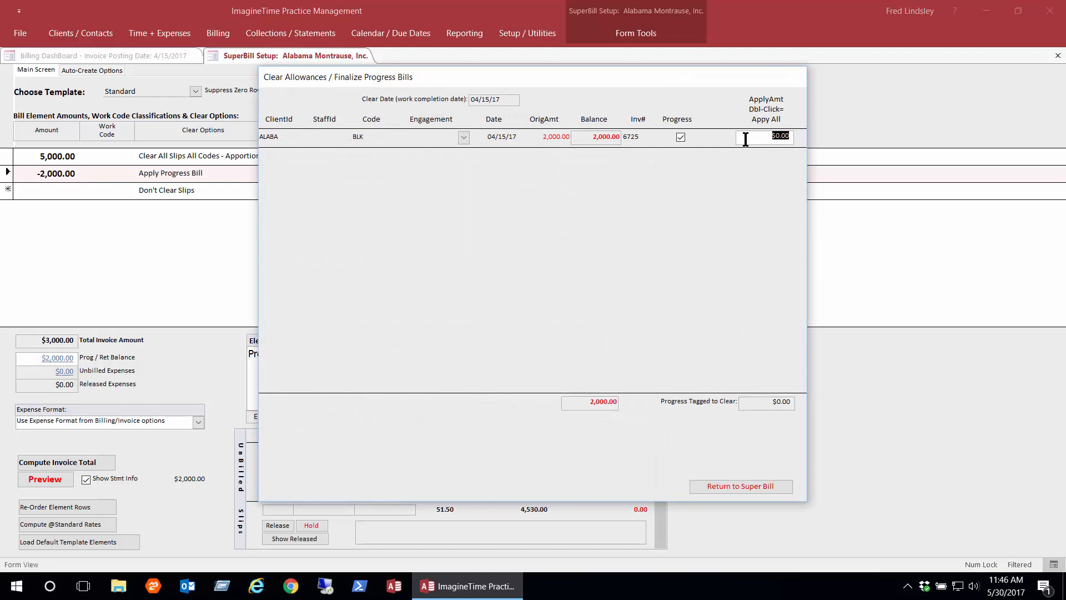
pyautogui.write('2000')
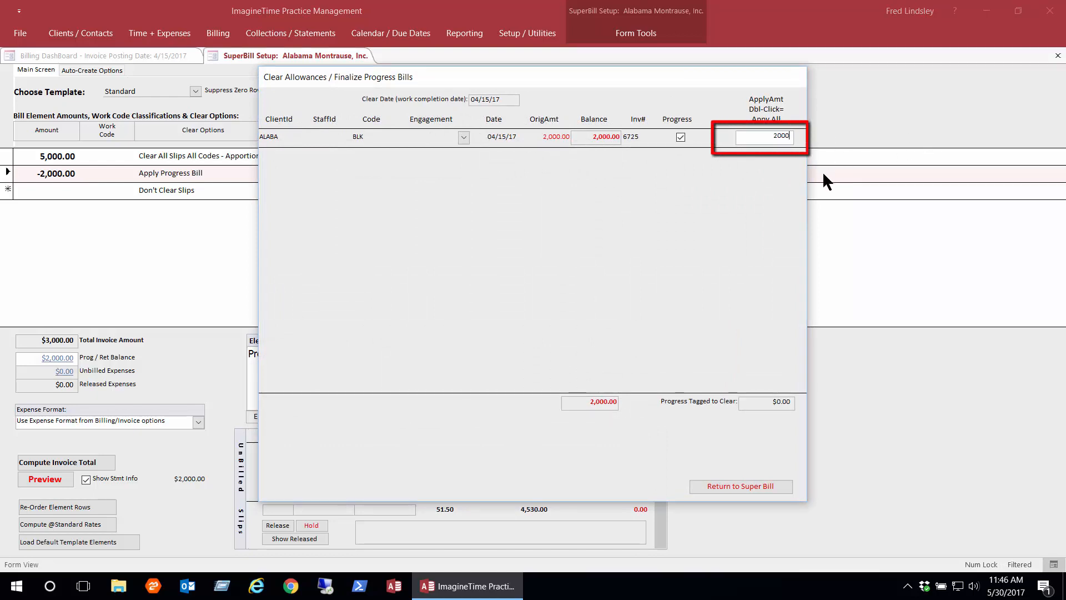
pyautogui.click(715, 488)
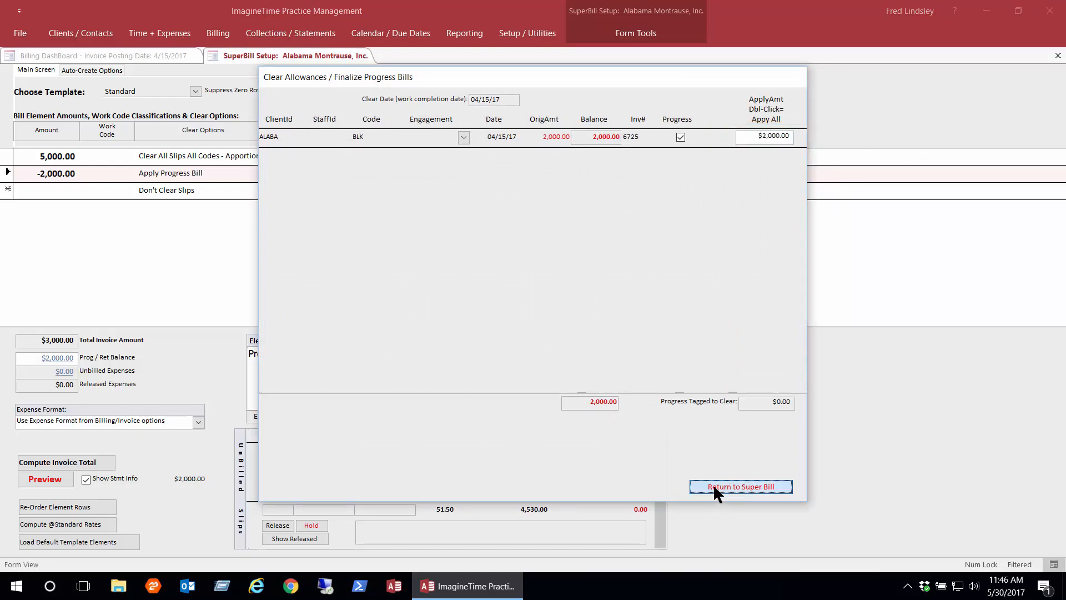
pyautogui.click(52, 479)
pyautogui.click(584, 342)
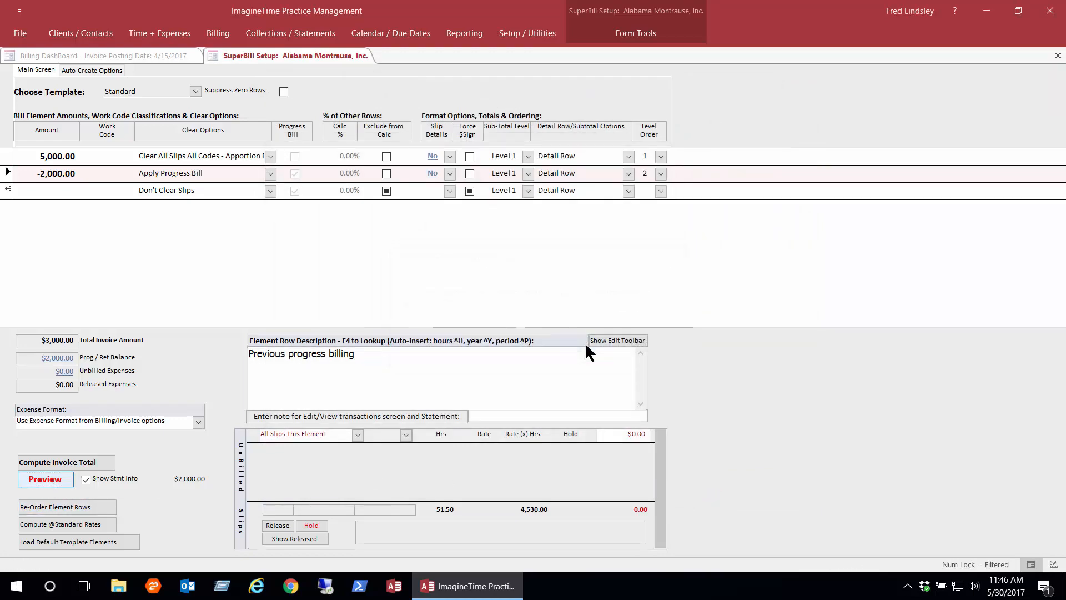
# - Review the charges and balance on Alabama Montrause, Inc.'s super bill preview, and close the preview and the SuperBill setup
pyautogui.click(545, 250)
pyautogui.scroll(-1, 545, 258)
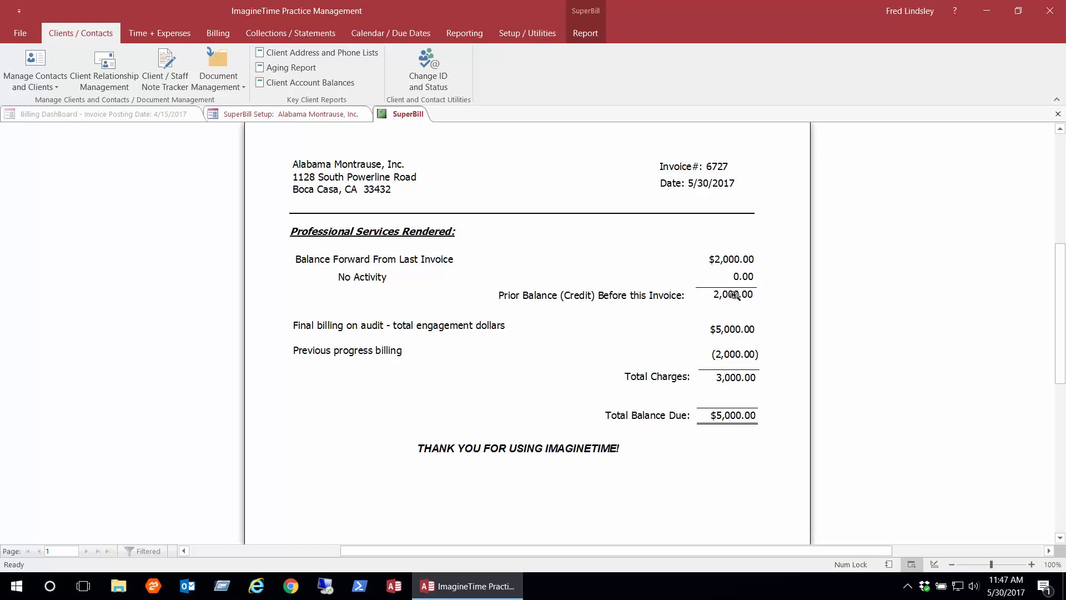
pyautogui.click(1058, 114)
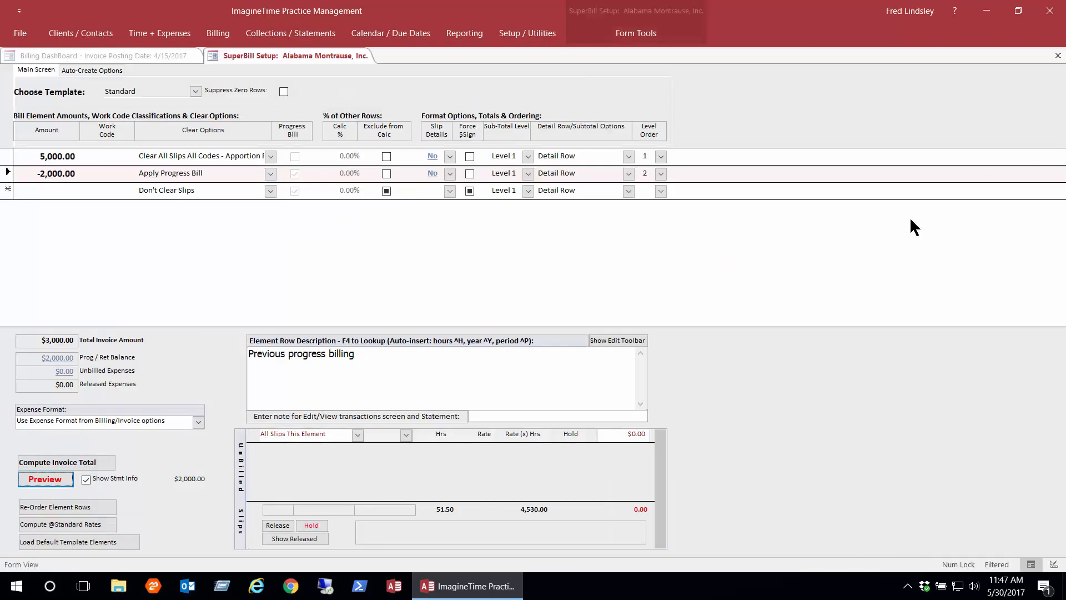
pyautogui.click(1058, 56)
# - Post Alabama Montrause, Inc.'s $3,000.00 Super Bill invoice and confirm the posting
pyautogui.click(904, 513)
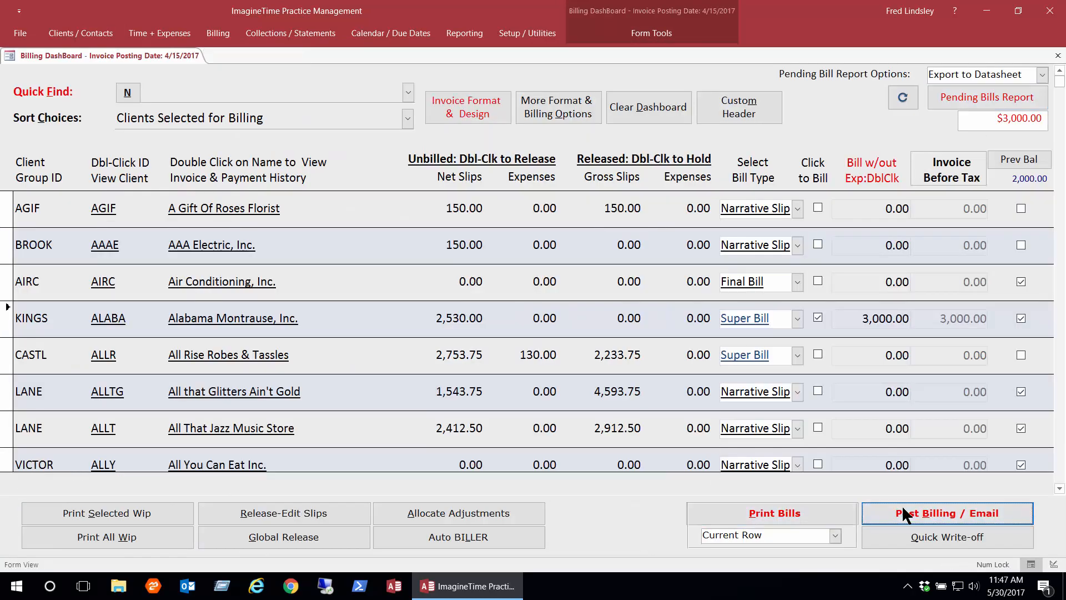
pyautogui.click(232, 525)
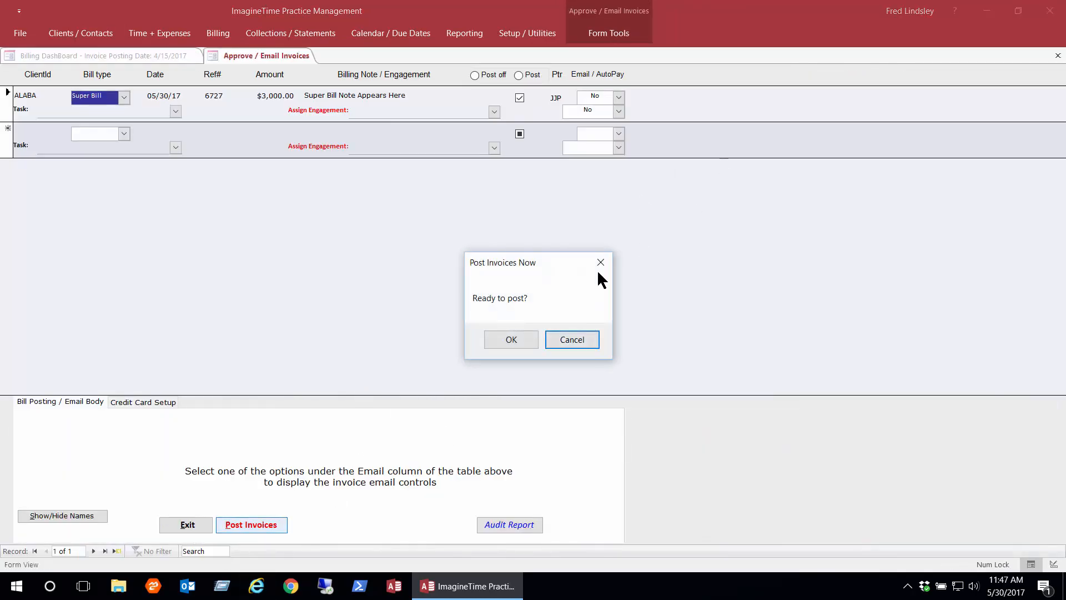
pyautogui.click(503, 338)
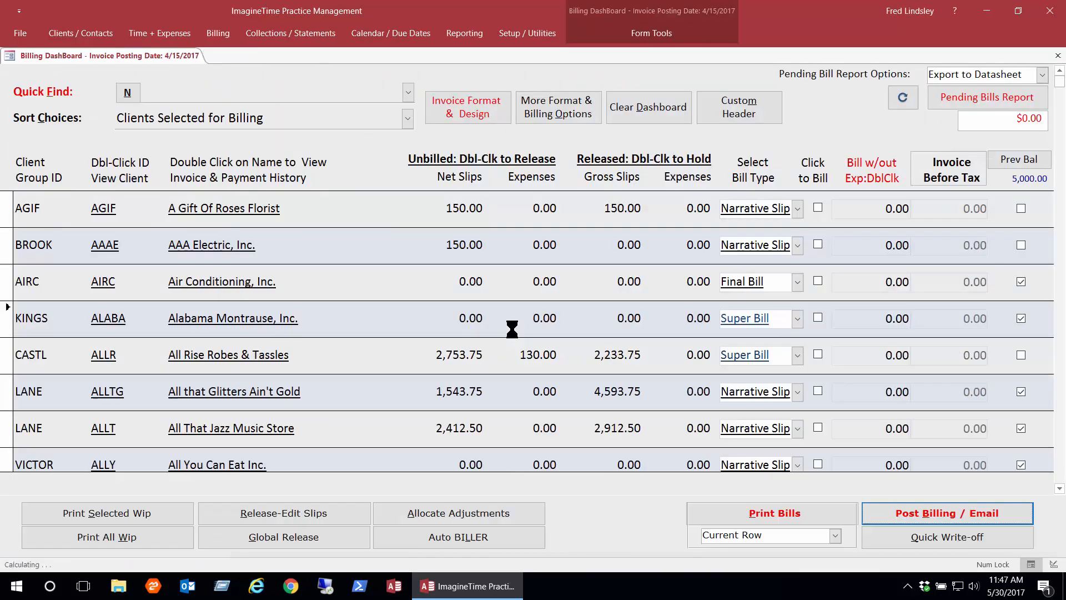
# - Examine the billing history report for Alabama Montrause, Inc.'s 05/30/17 Super Bill, and close the report and invoice history
pyautogui.doubleClick(253, 321)
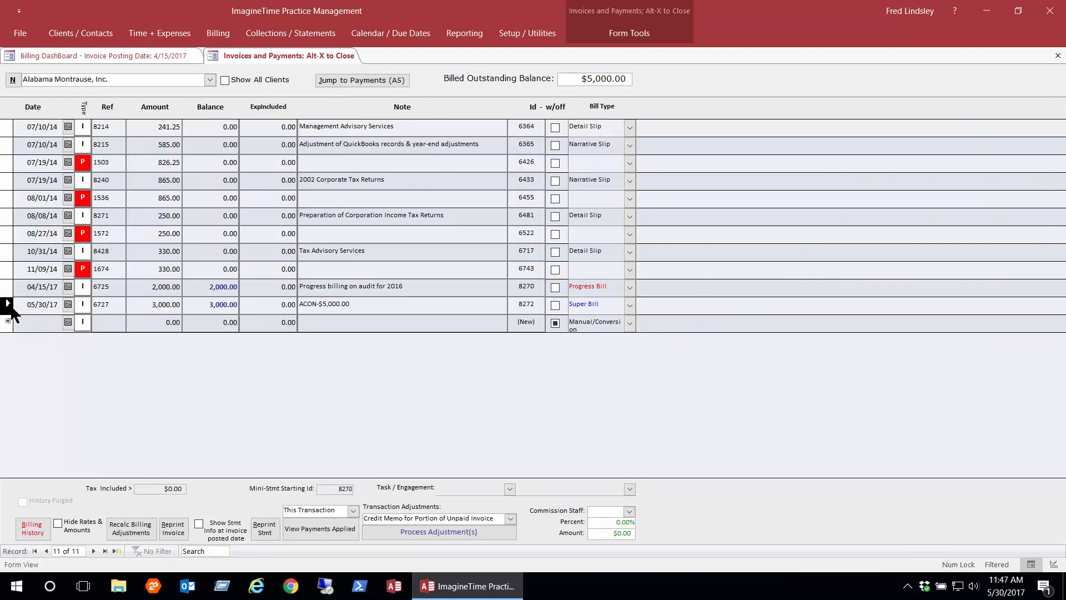
pyautogui.click(605, 304)
pyautogui.click(22, 530)
pyautogui.click(463, 327)
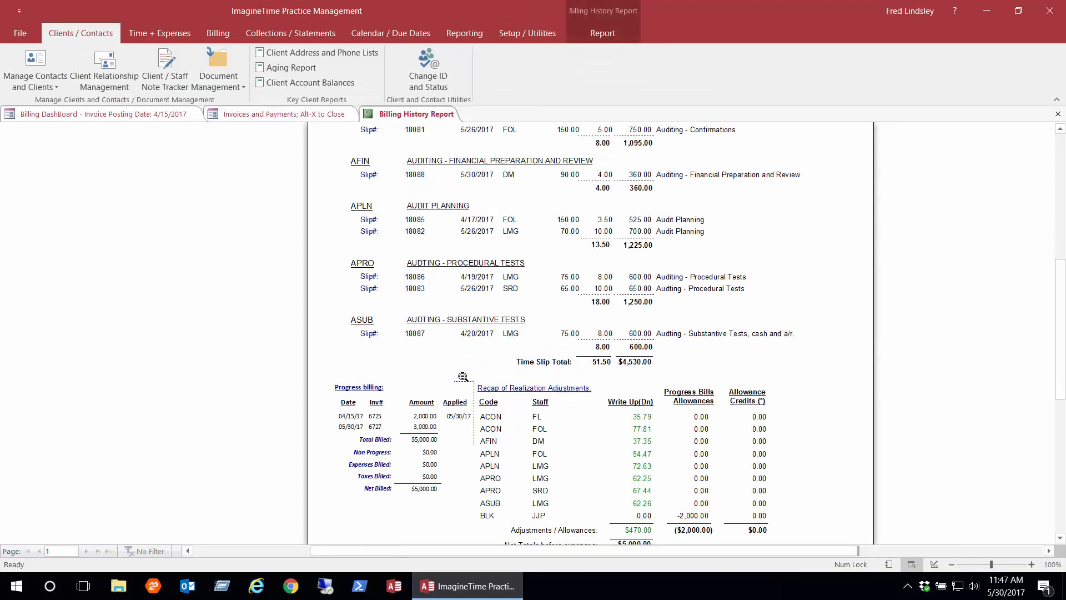
pyautogui.scroll(-2, 456, 397)
pyautogui.scroll(-1, 456, 396)
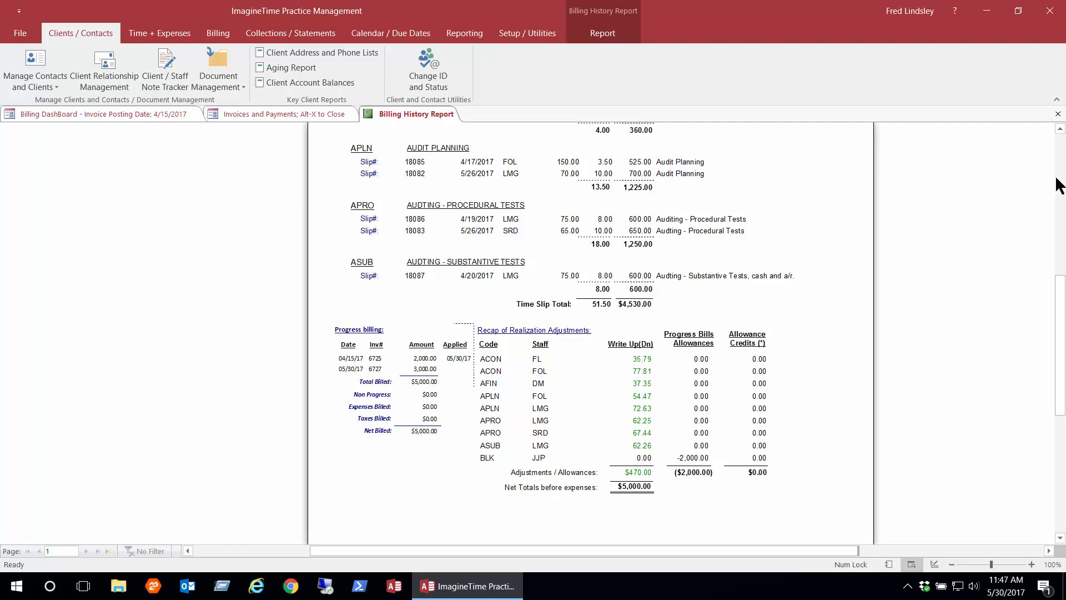
pyautogui.click(1058, 114)
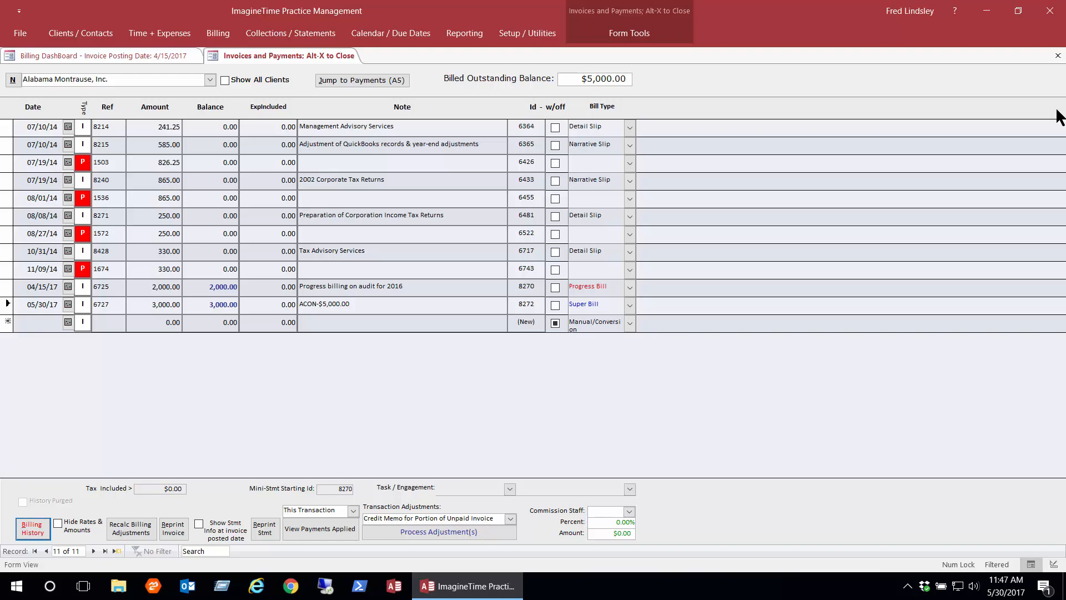
pyautogui.click(1057, 55)
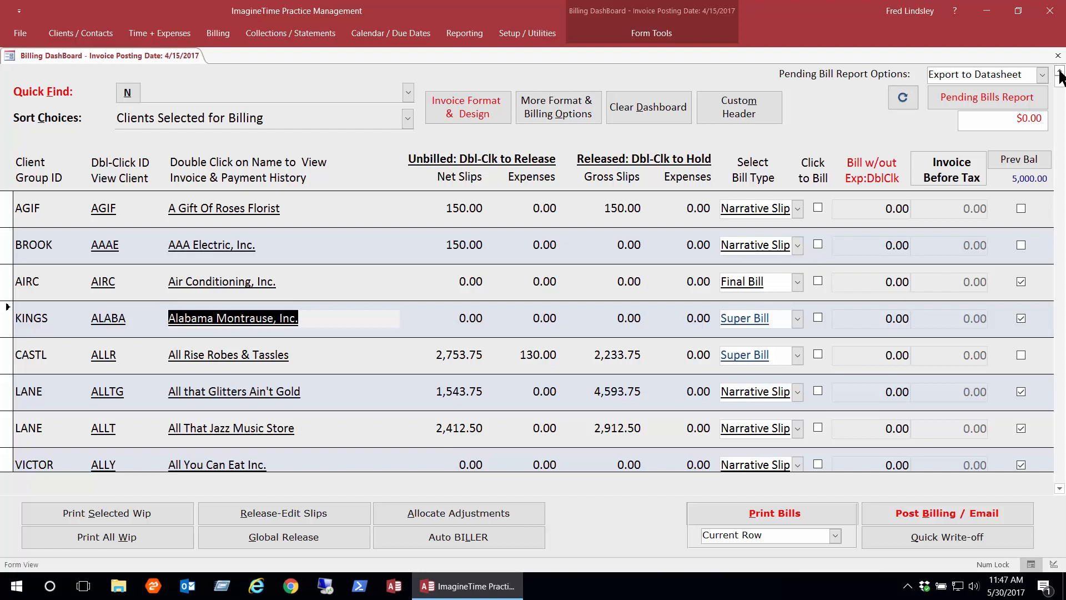
# - Set AAA Electric, Inc.'s bill type to Recurring - Qrtly Comp and check the Bookkeeping fee's clear-slips choices in its fixed fee setup
pyautogui.click(797, 246)
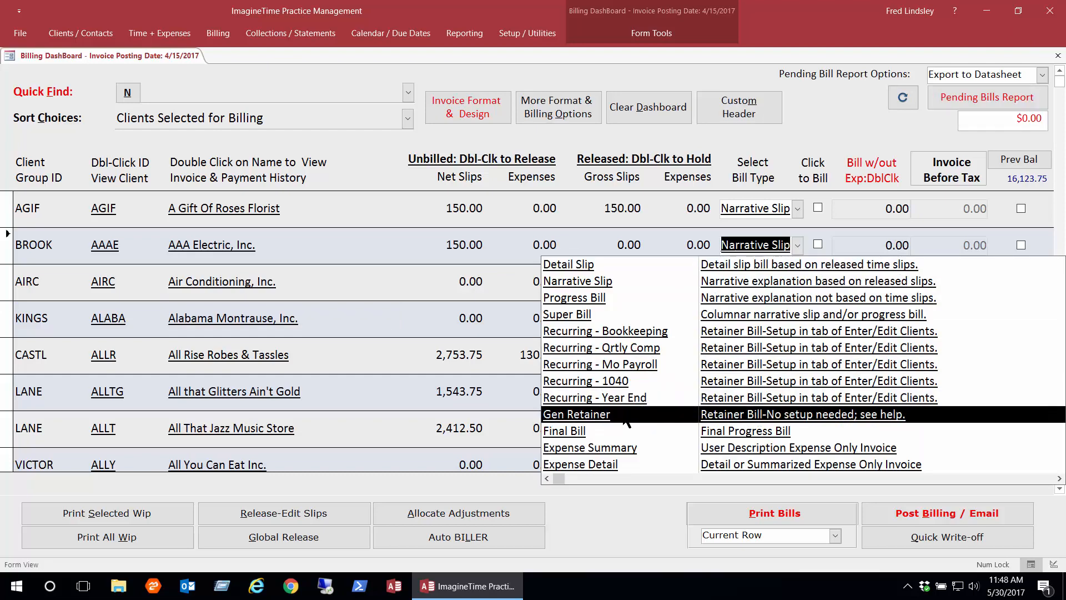
pyautogui.click(593, 347)
pyautogui.click(589, 344)
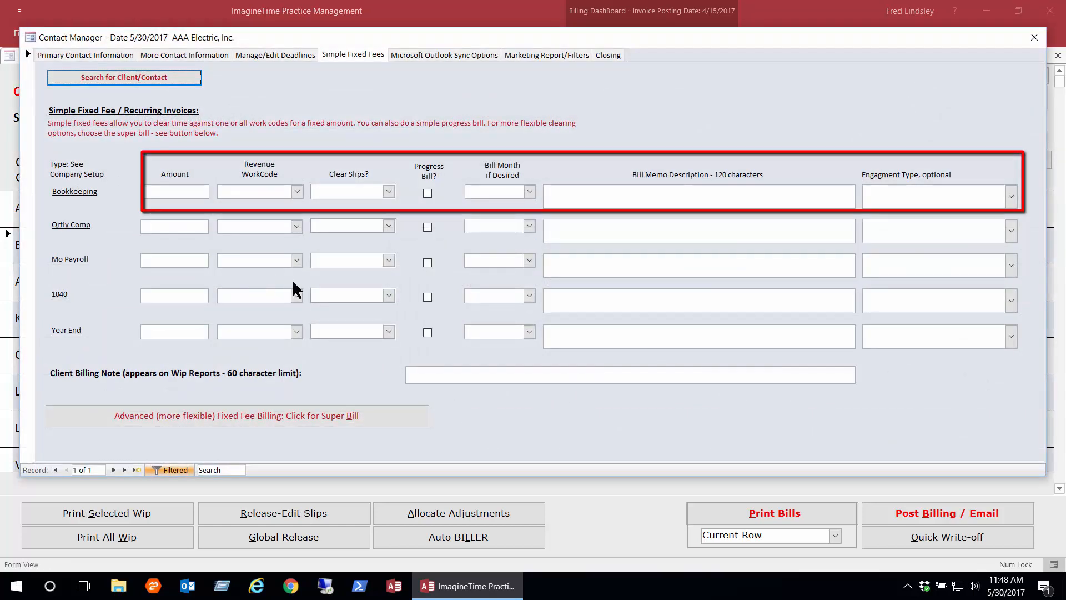
pyautogui.click(388, 190)
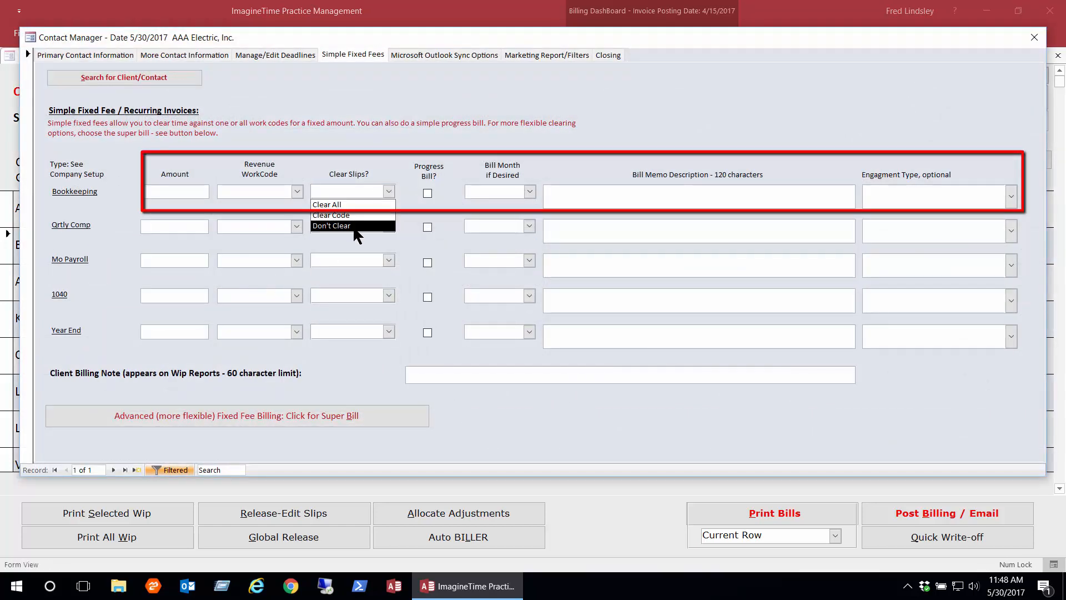
pyautogui.click(397, 146)
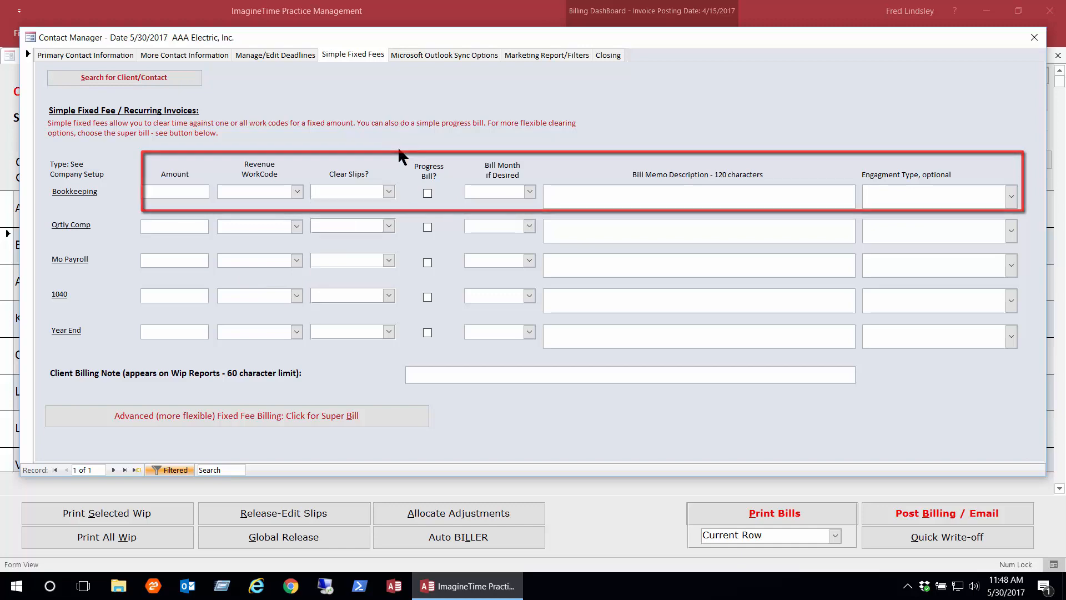
pyautogui.click(1027, 39)
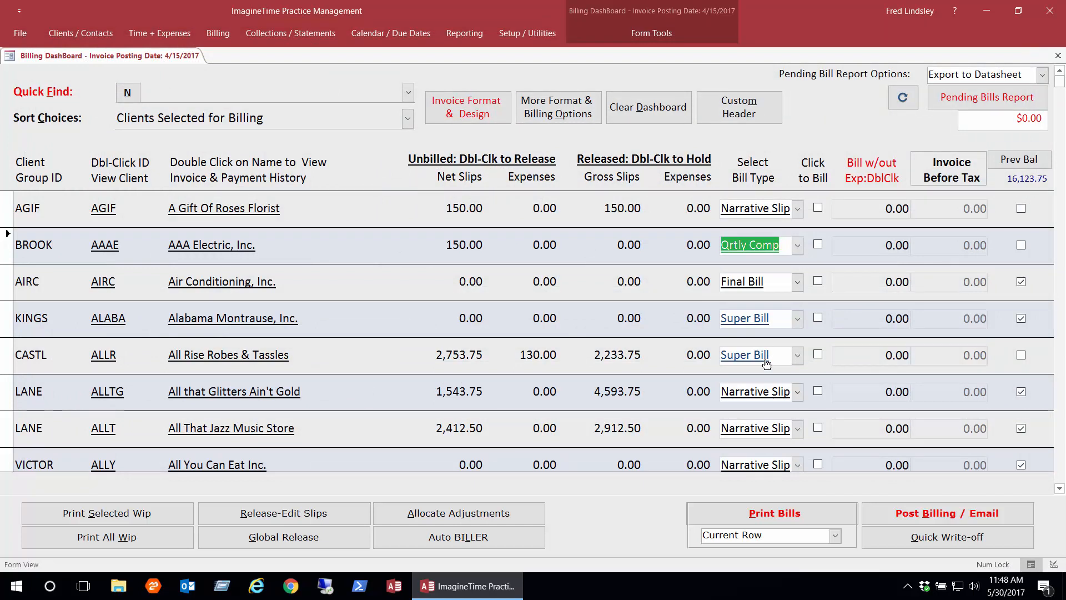
# - Load the auto-bills for Super Bill clients of the Monthly type, without autofilling the superbills
pyautogui.click(451, 539)
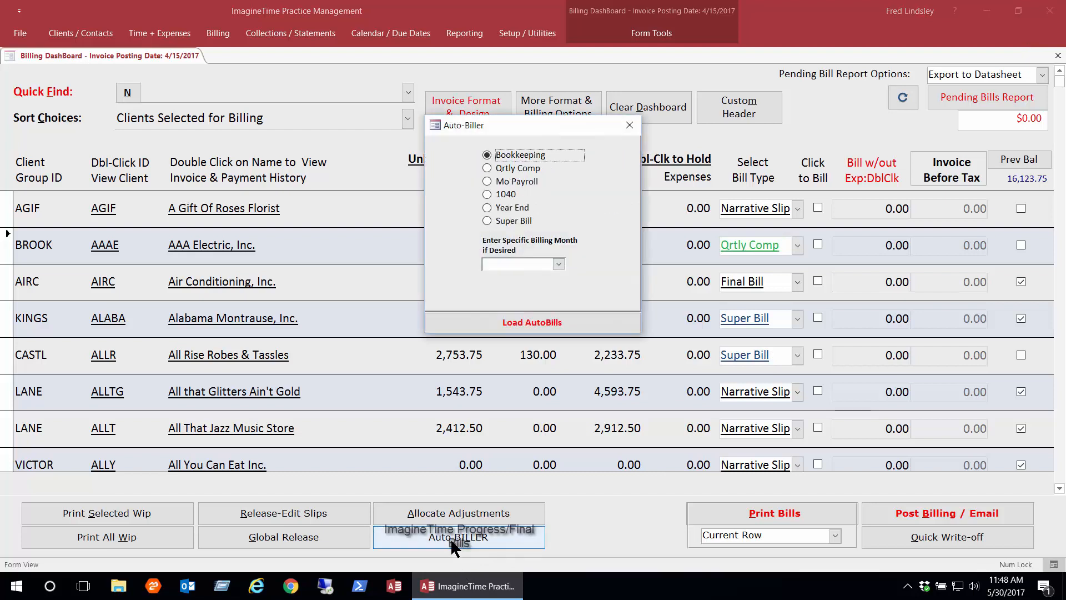
pyautogui.click(487, 220)
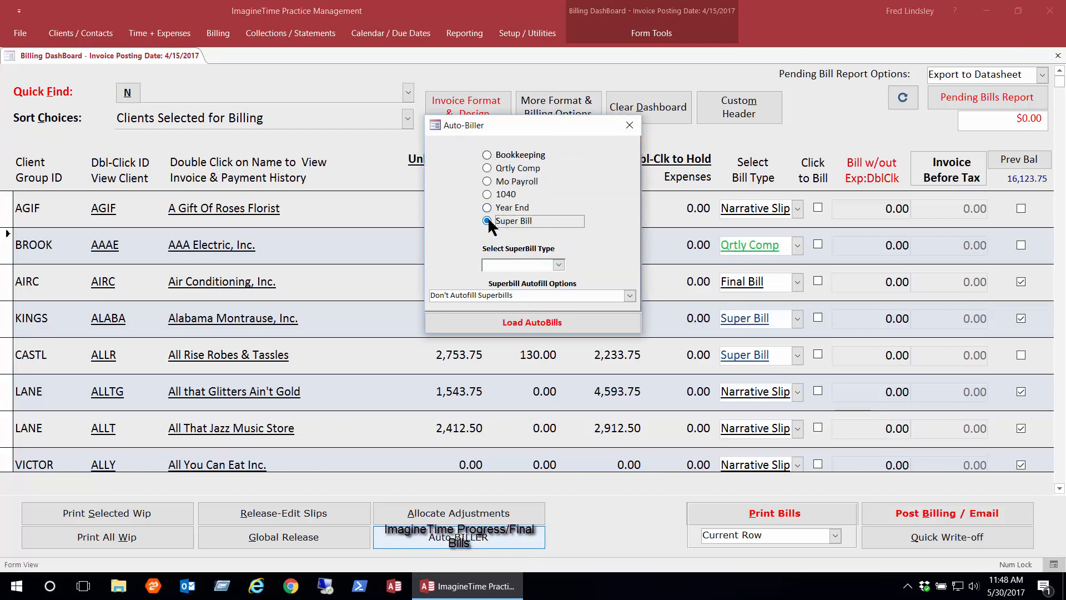
pyautogui.click(559, 264)
pyautogui.scroll(-2, 496, 311)
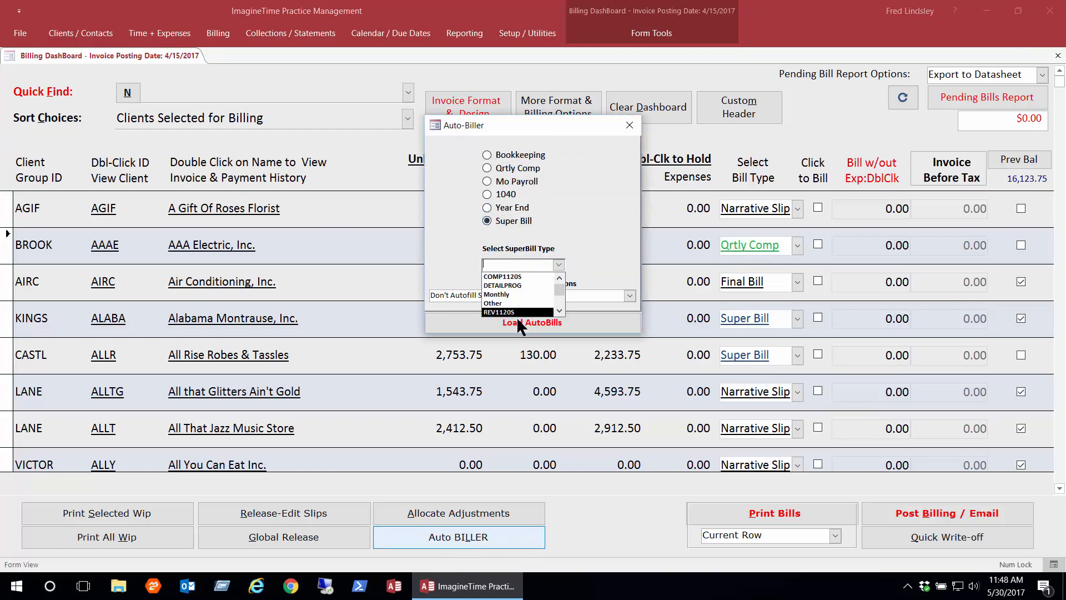
pyautogui.click(503, 310)
pyautogui.click(502, 323)
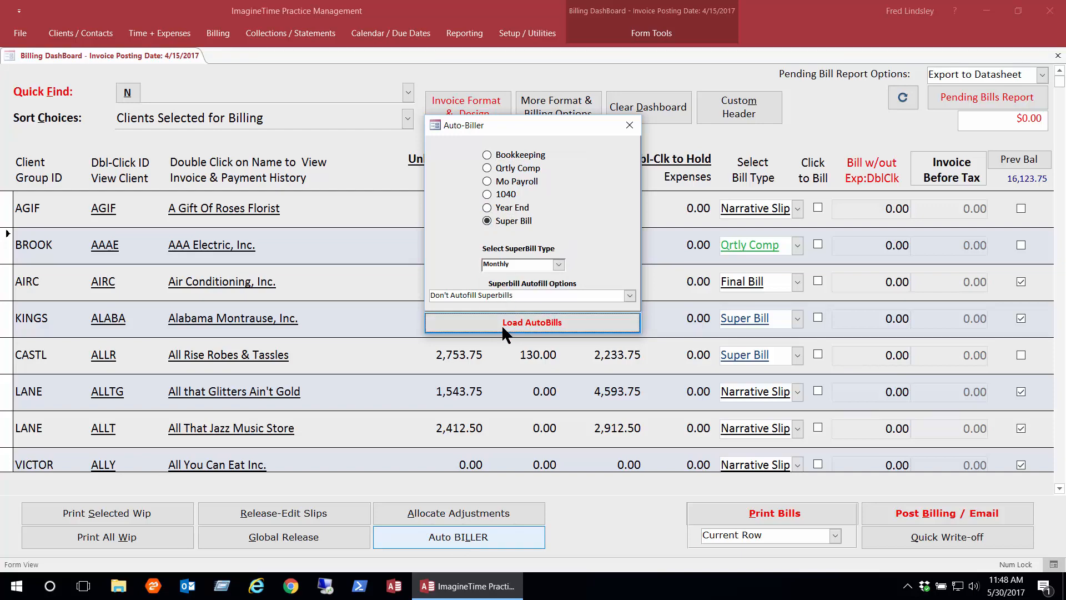
pyautogui.click(552, 339)
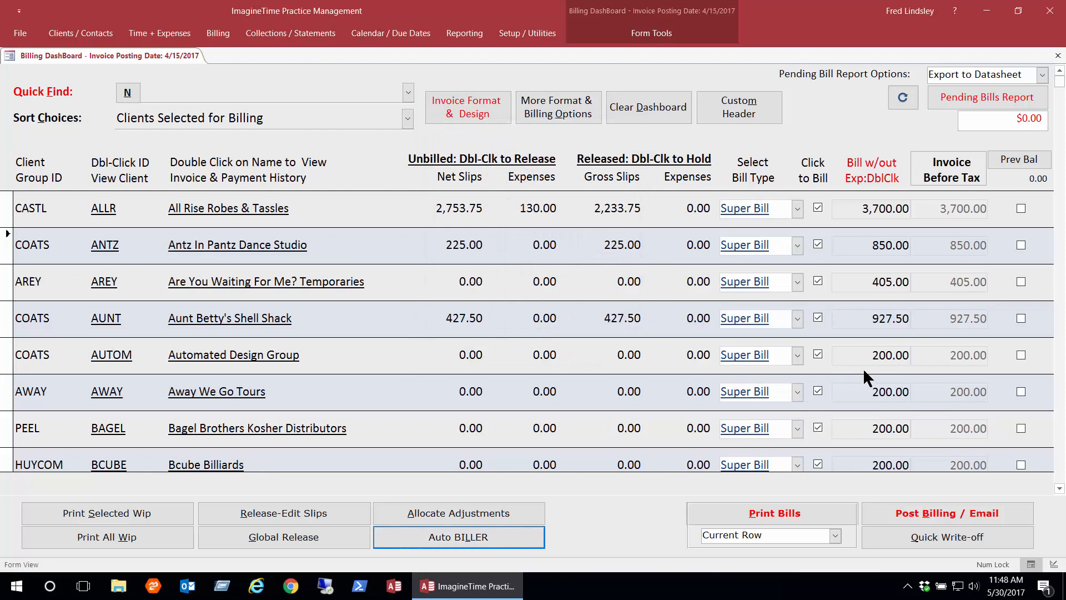
# - Open Automated Design Group's SuperBill setup and delete its three existing bill element rows
pyautogui.doubleClick(750, 357)
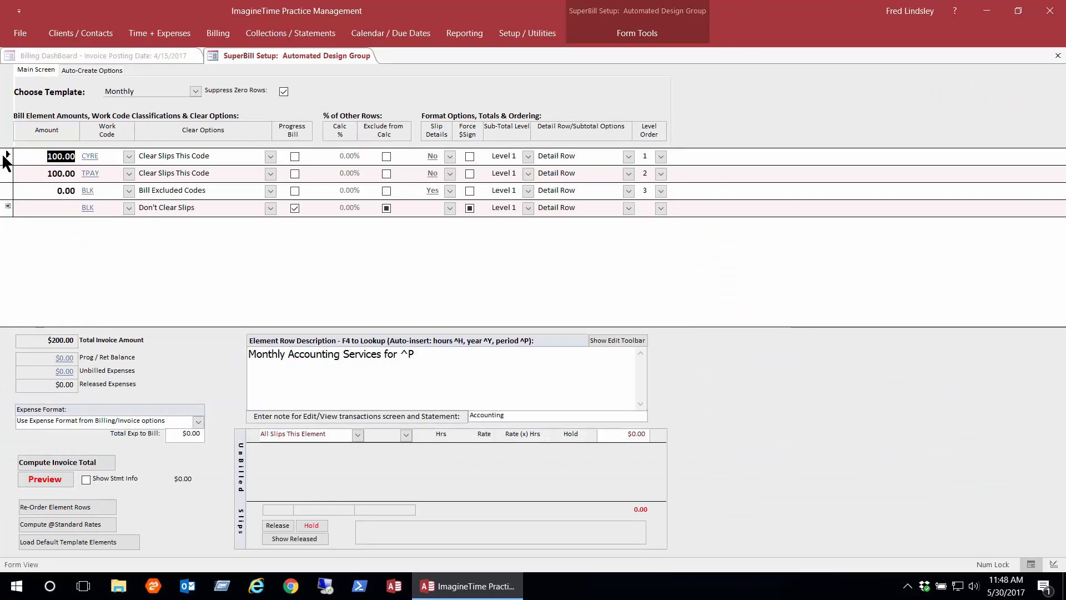
pyautogui.moveTo(7, 156); pyautogui.dragTo(8, 201)
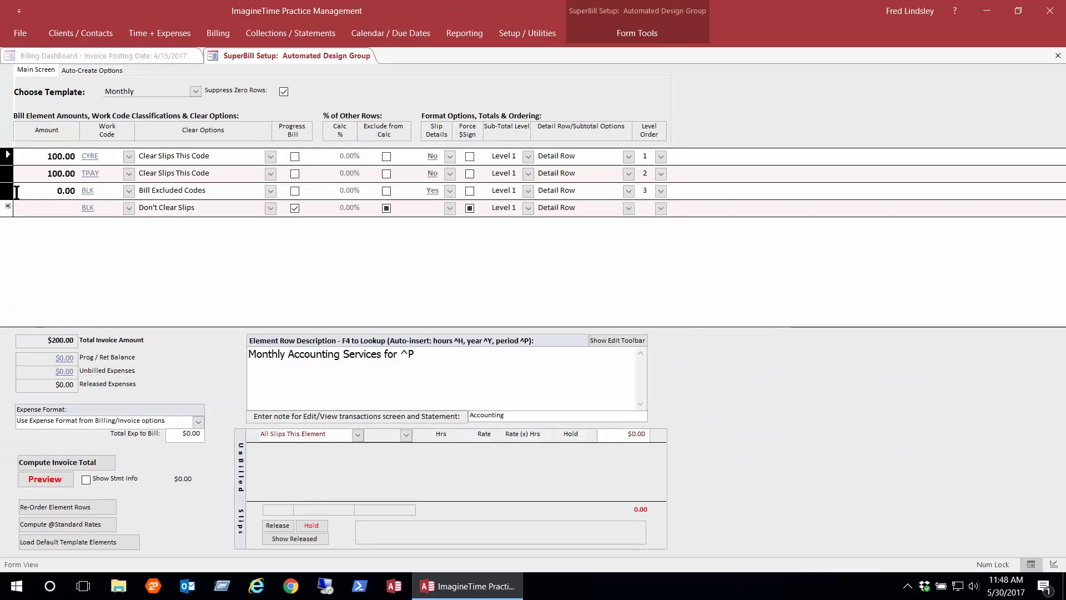
pyautogui.press('Delete')
# - Add a 200.00 progress element with code BLK and Don't Clear Slips, describe it as "Monthly work", and close the setup
pyautogui.write('200')
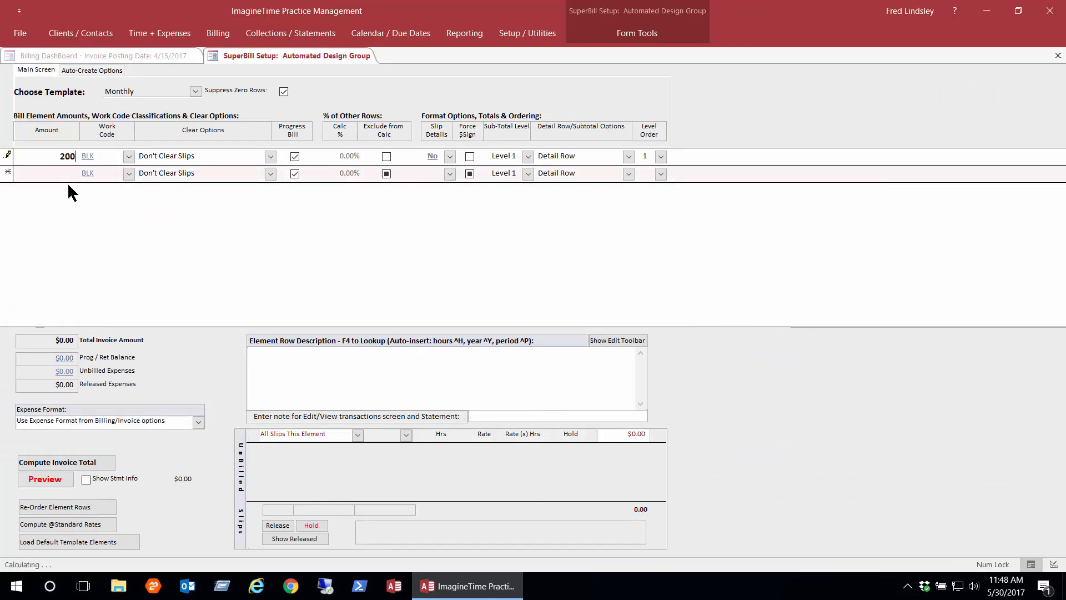
pyautogui.press('Tab')
pyautogui.click(218, 162)
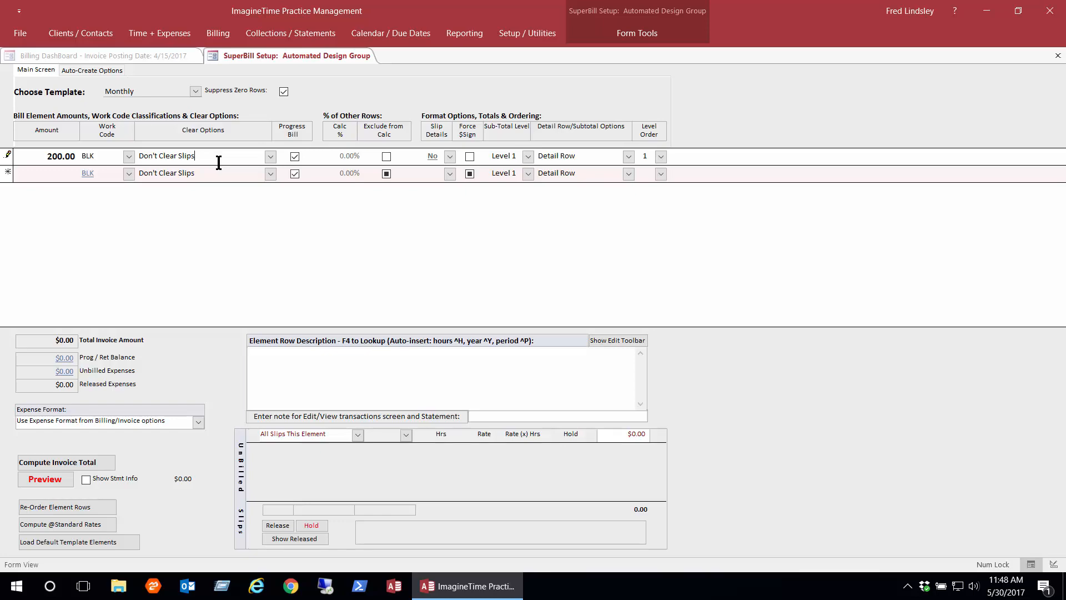
pyautogui.click(294, 359)
pyautogui.write('Monthly work')
pyautogui.click(1057, 57)
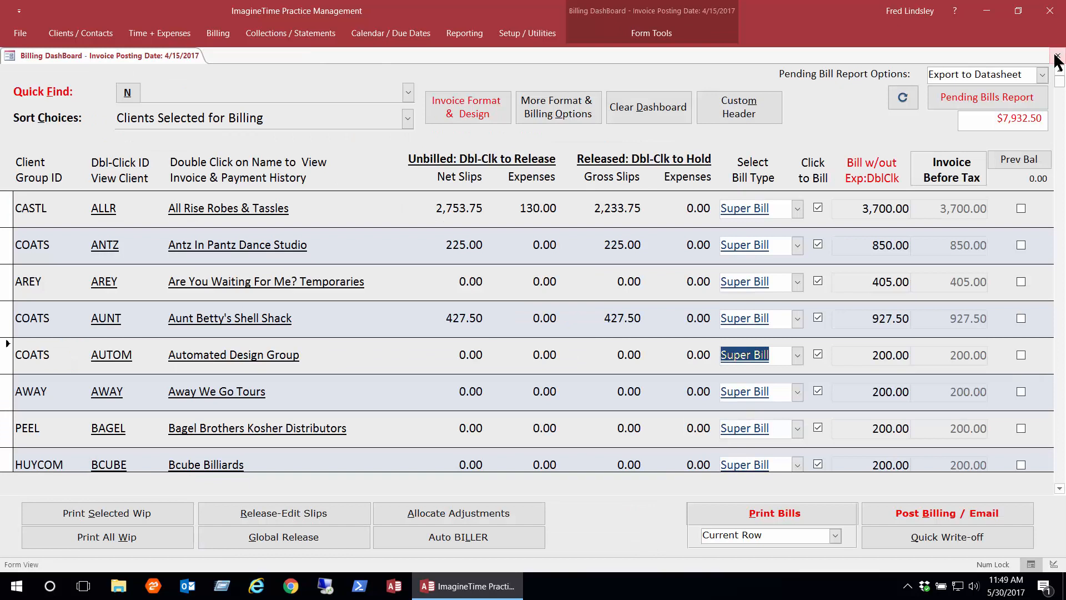